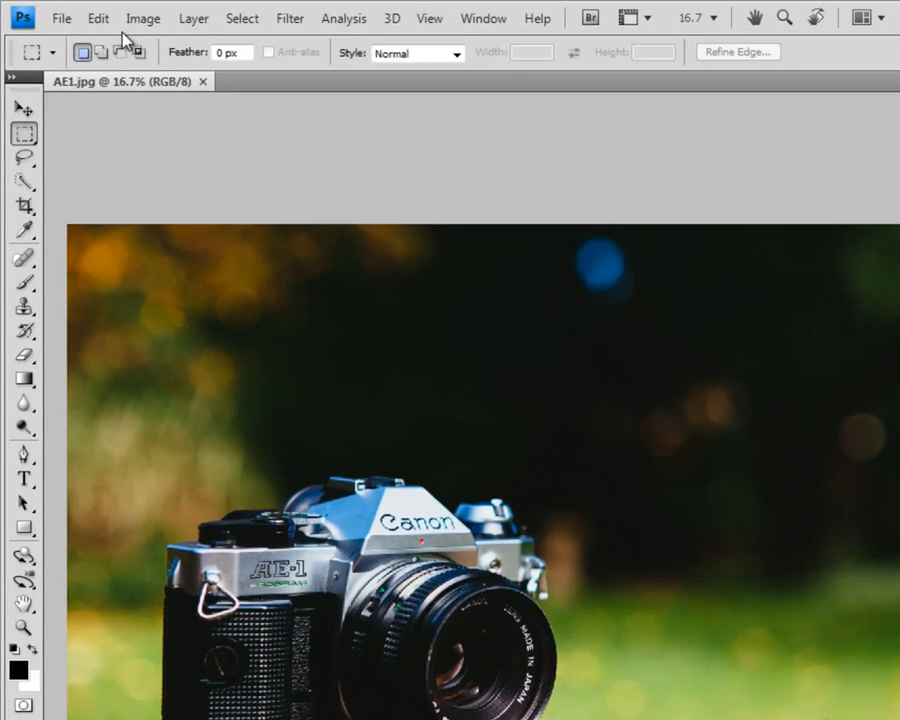
# Step: Duplicate the Background layer and delete the original, keeping only the copy
pyautogui.click(96, 12)
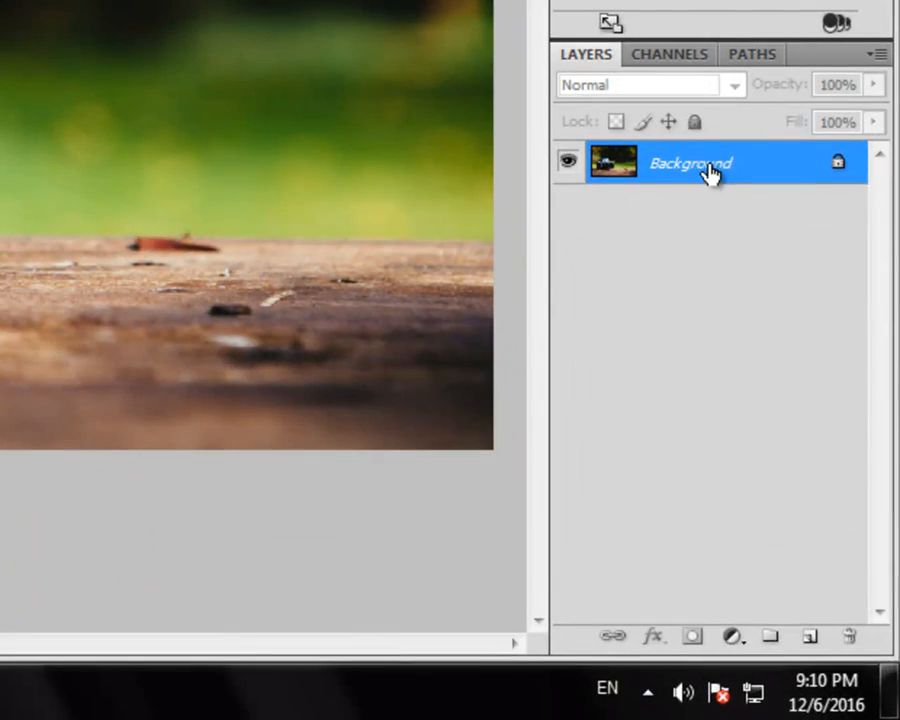
pyautogui.moveTo(722, 212); pyautogui.dragTo(806, 637)
pyautogui.moveTo(798, 210); pyautogui.dragTo(848, 632)
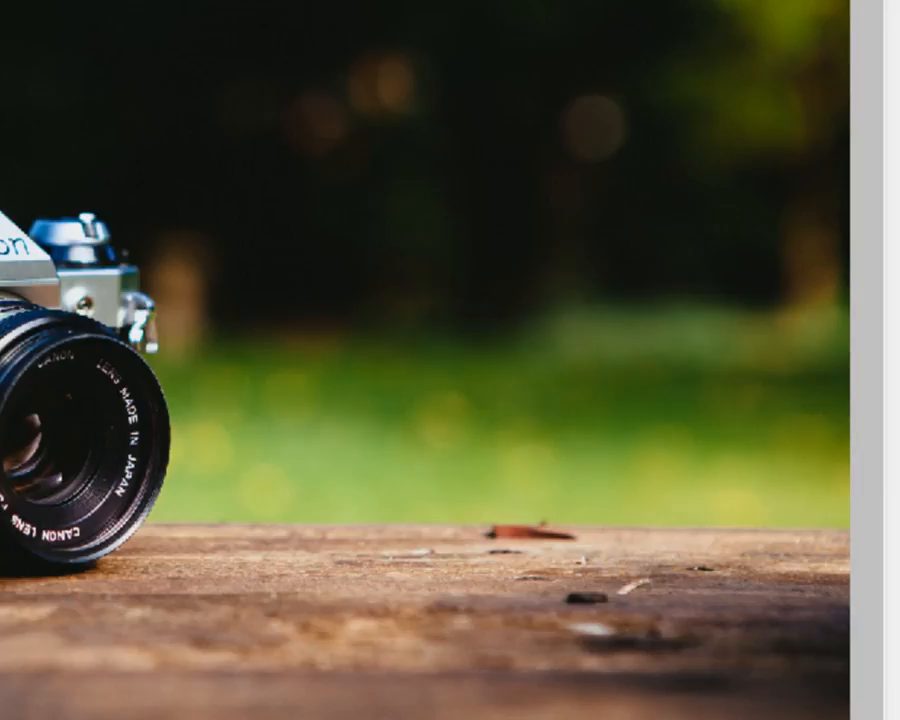
pyautogui.click(240, 11)
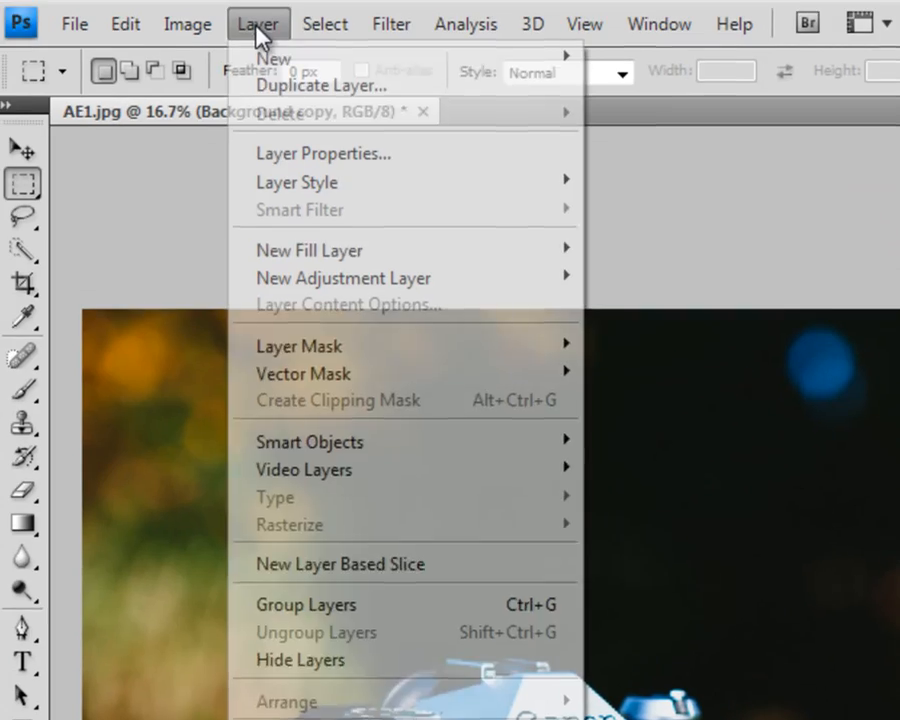
pyautogui.moveTo(375, 341)
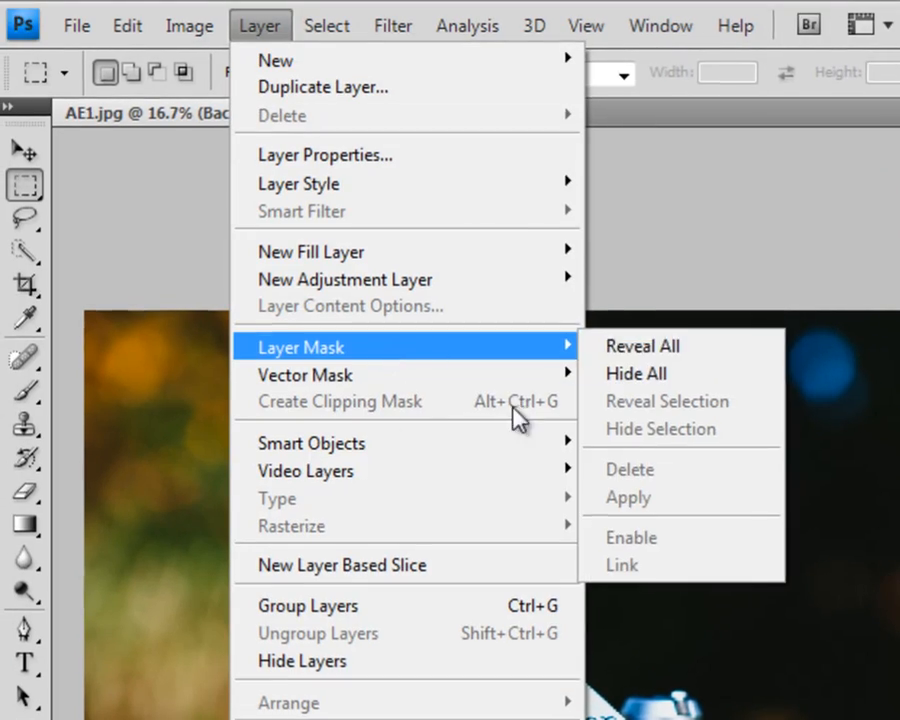
pyautogui.moveTo(421, 376)
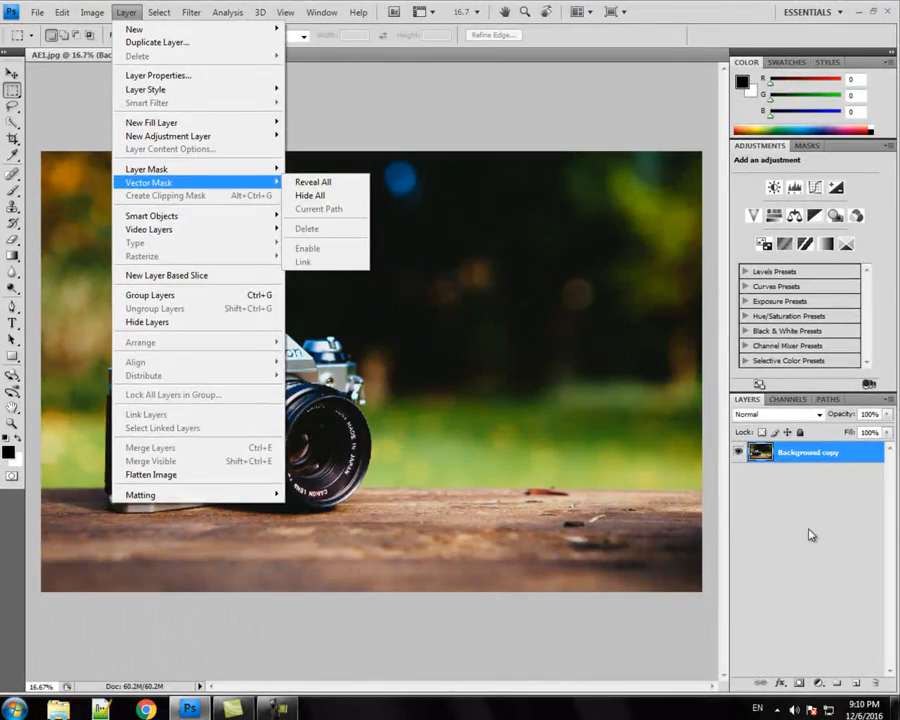
pyautogui.click(811, 534)
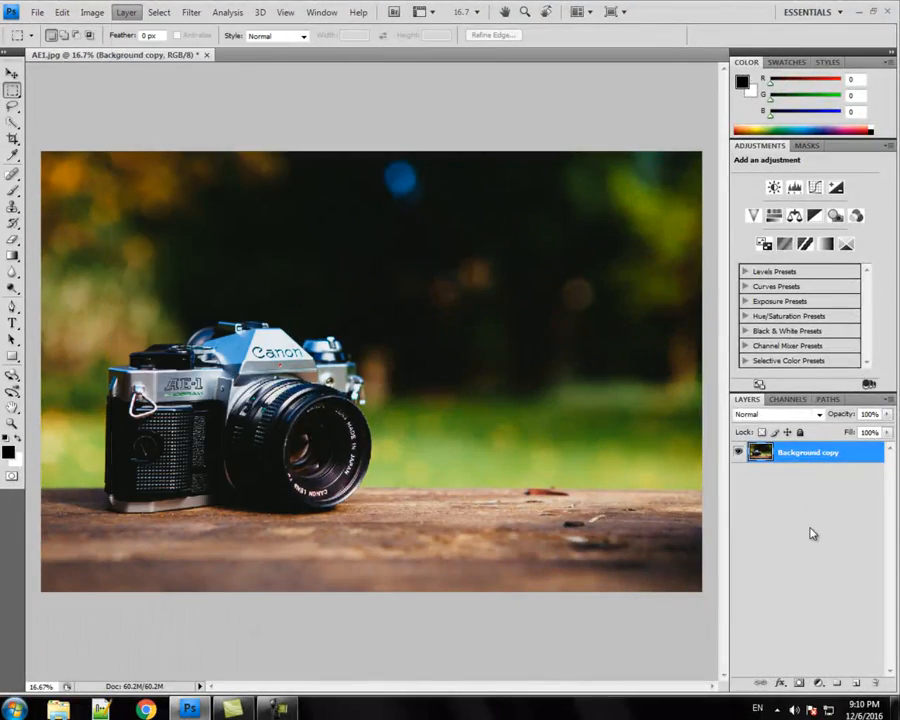
pyautogui.click(124, 14)
pyautogui.click(125, 14)
pyautogui.click(125, 14)
pyautogui.moveTo(88, 13)
pyautogui.moveTo(126, 12)
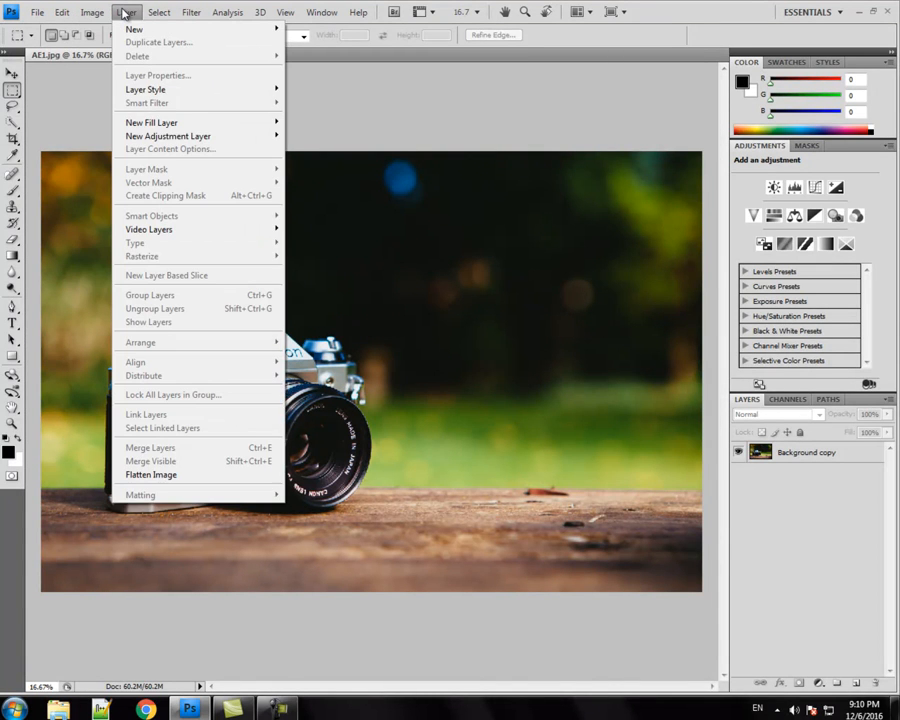
# Step: Add a layer mask to the Background copy layer using the Reveal All option
pyautogui.click(845, 450)
pyautogui.click(126, 12)
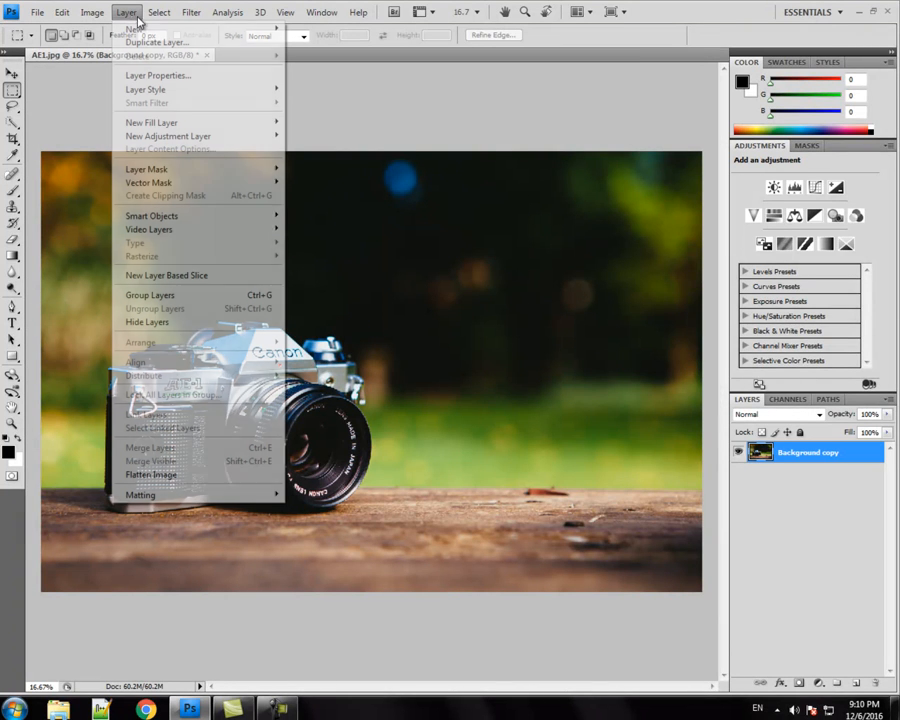
pyautogui.moveTo(215, 170)
pyautogui.click(330, 166)
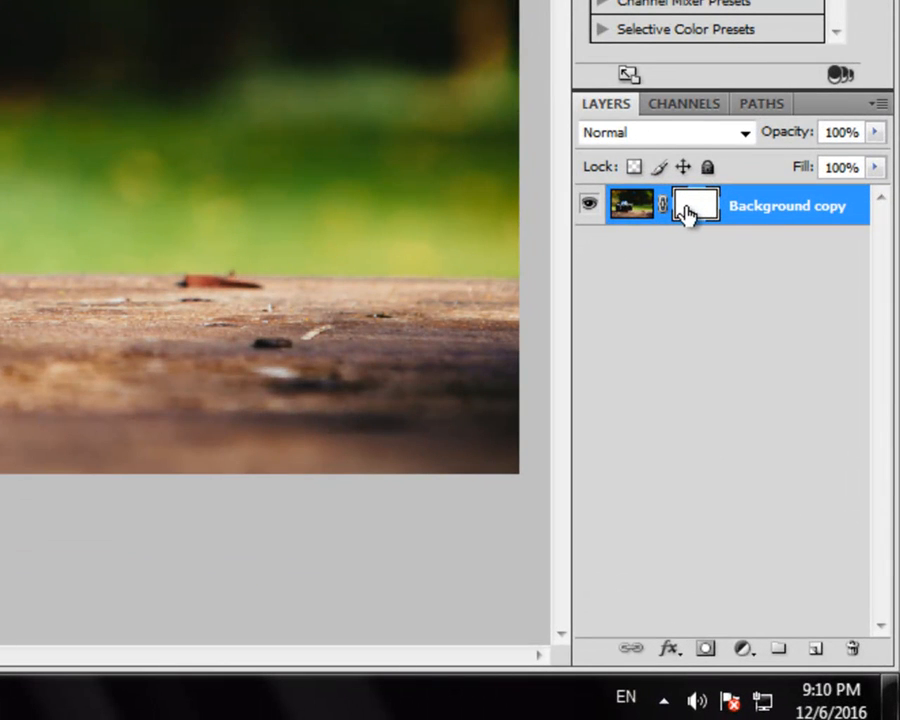
# Step: Target the layer mask of Background copy and enlarge the Brush tool's soft tip to 500 px
pyautogui.click(621, 211)
pyautogui.click(700, 216)
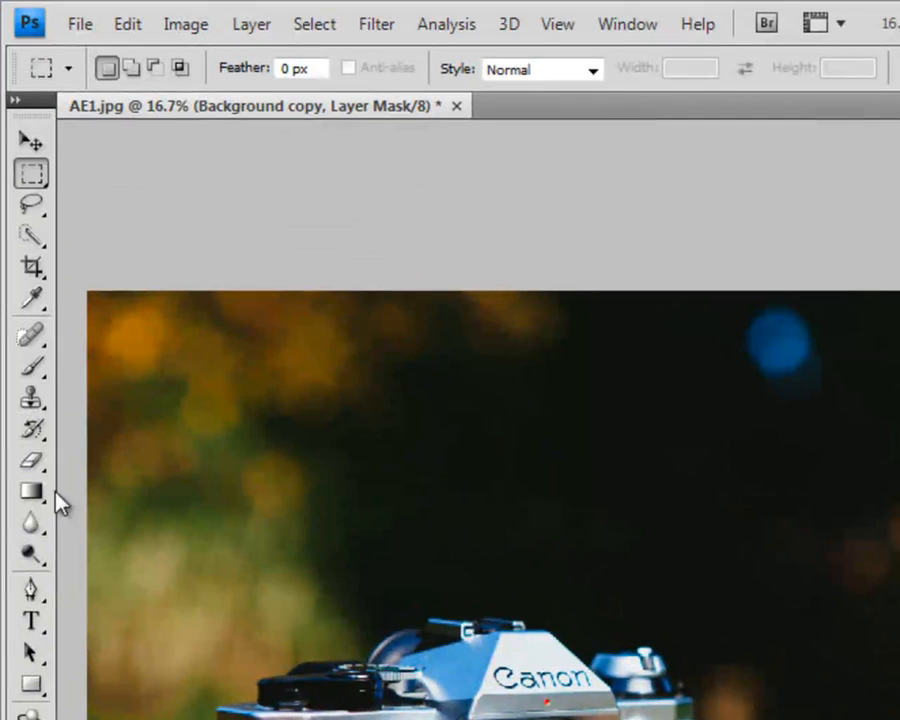
pyautogui.click(32, 368)
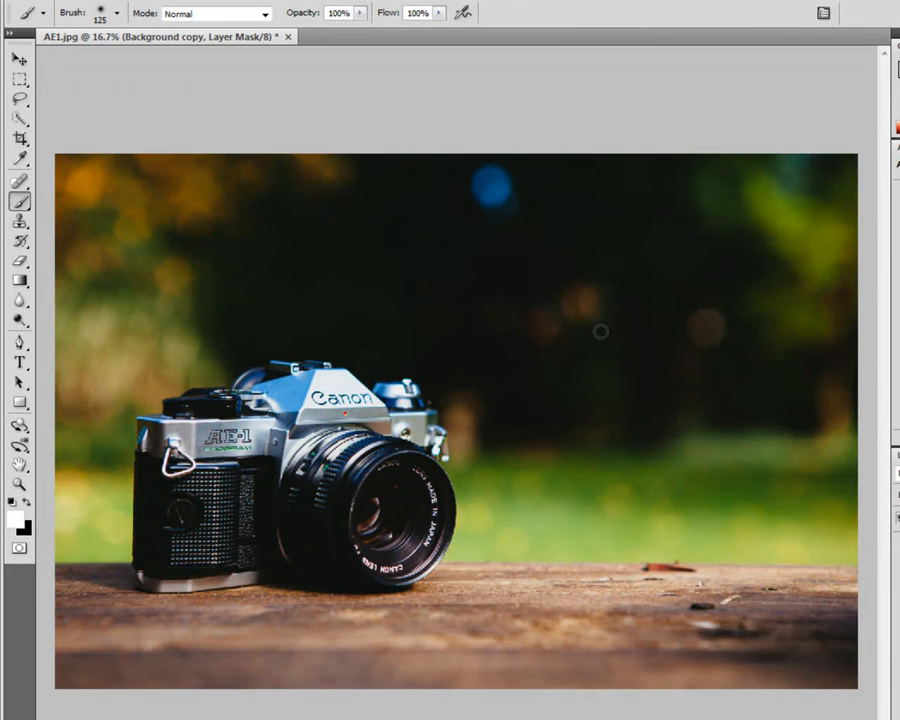
pyautogui.press(']')
pyautogui.press(']')
pyautogui.press(']')
pyautogui.press(']')
pyautogui.press(']')
pyautogui.press(']')
# Step: Switch to the hard round 19 px brush preset and enlarge it to 500 px
pyautogui.click(117, 13)
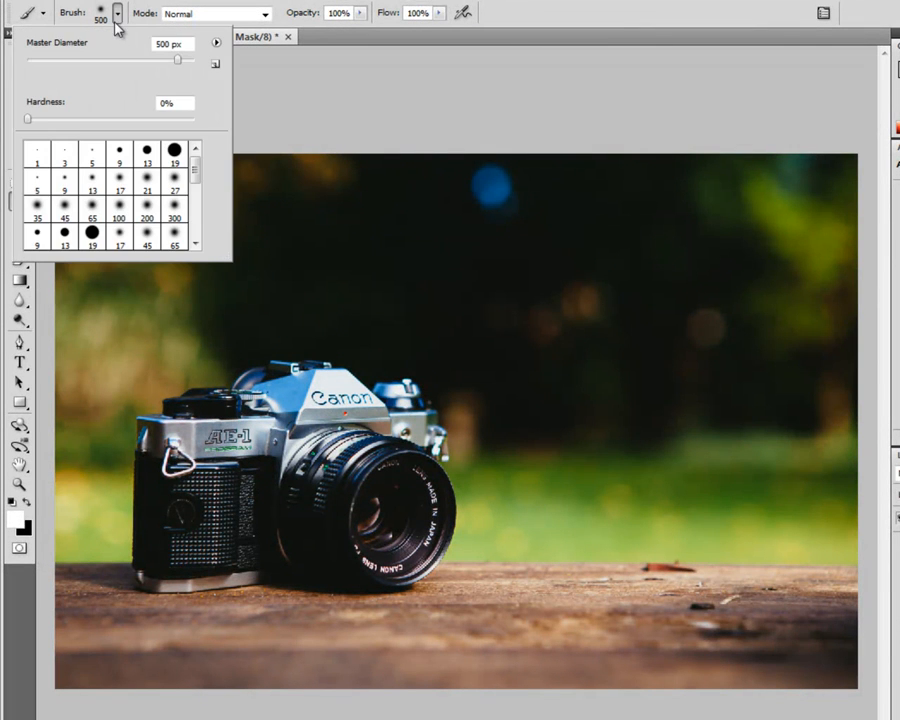
pyautogui.doubleClick(172, 149)
pyautogui.press(']')
pyautogui.press(']')
pyautogui.press(']')
pyautogui.press(']')
pyautogui.press(']')
pyautogui.press(']')
pyautogui.press(']')
pyautogui.press(']')
pyautogui.press(']')
pyautogui.press(']')
pyautogui.press(']')
pyautogui.press(']')
pyautogui.press(']')
pyautogui.press(']')
pyautogui.press(']')
pyautogui.press(']')
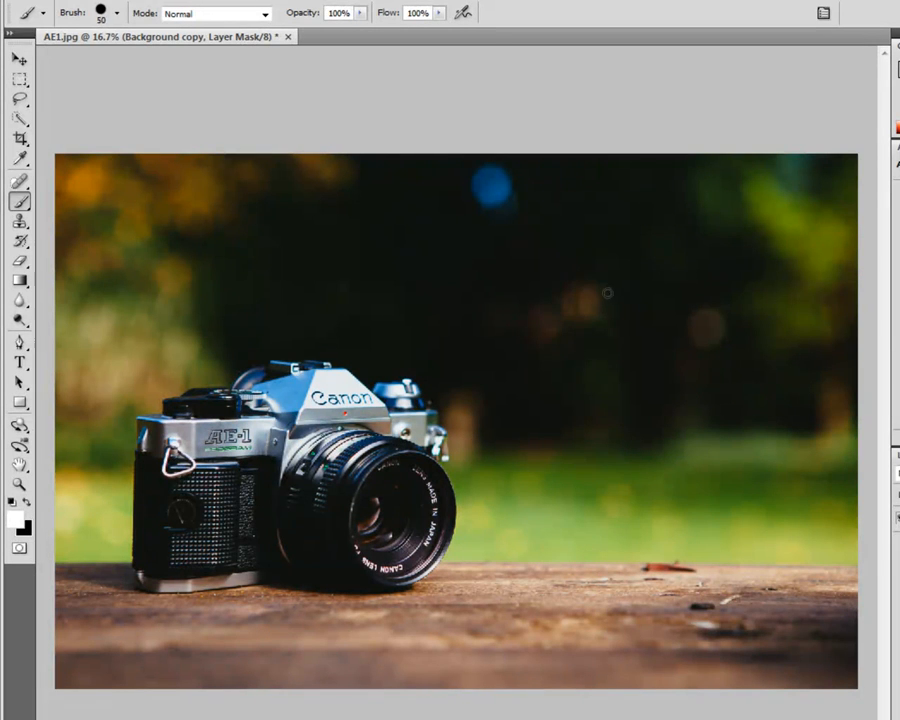
pyautogui.press(']')
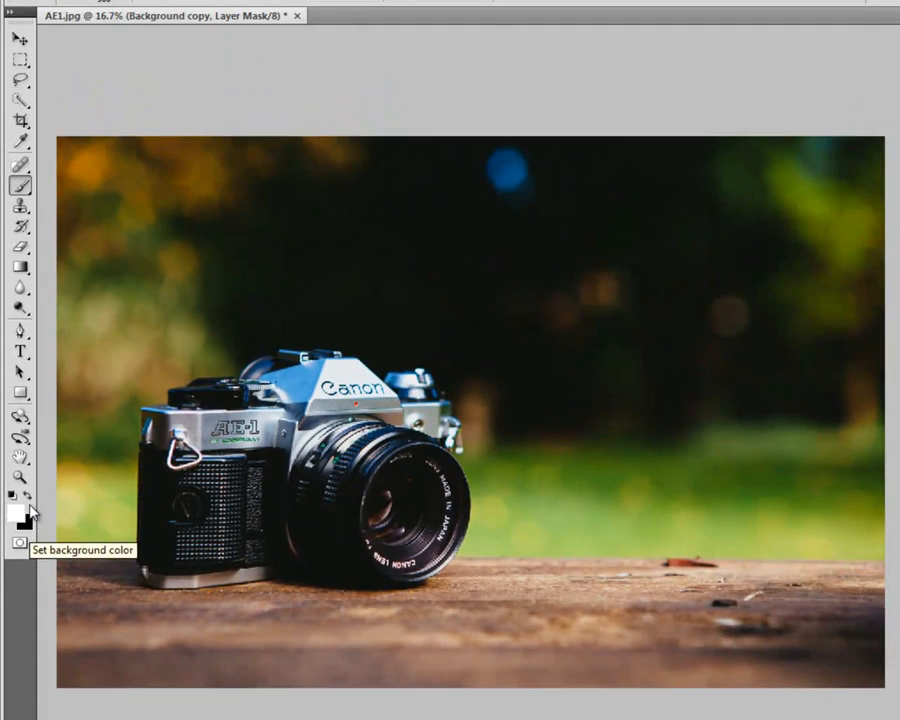
# Step: Paint on the mask with black to hide parts of the background beside and above the camera and part of the camera's top
pyautogui.press('x')
pyautogui.moveTo(516, 271)
pyautogui.mouseDown()
pyautogui.moveTo(534, 325)
pyautogui.moveTo(697, 382)
pyautogui.moveTo(485, 293)
pyautogui.mouseUp()
pyautogui.moveTo(280, 296)
pyautogui.mouseDown()
pyautogui.moveTo(649, 368)
pyautogui.moveTo(563, 356)
pyautogui.moveTo(581, 553)
pyautogui.moveTo(516, 458)
pyautogui.moveTo(474, 609)
pyautogui.moveTo(508, 545)
pyautogui.moveTo(552, 502)
pyautogui.mouseUp()
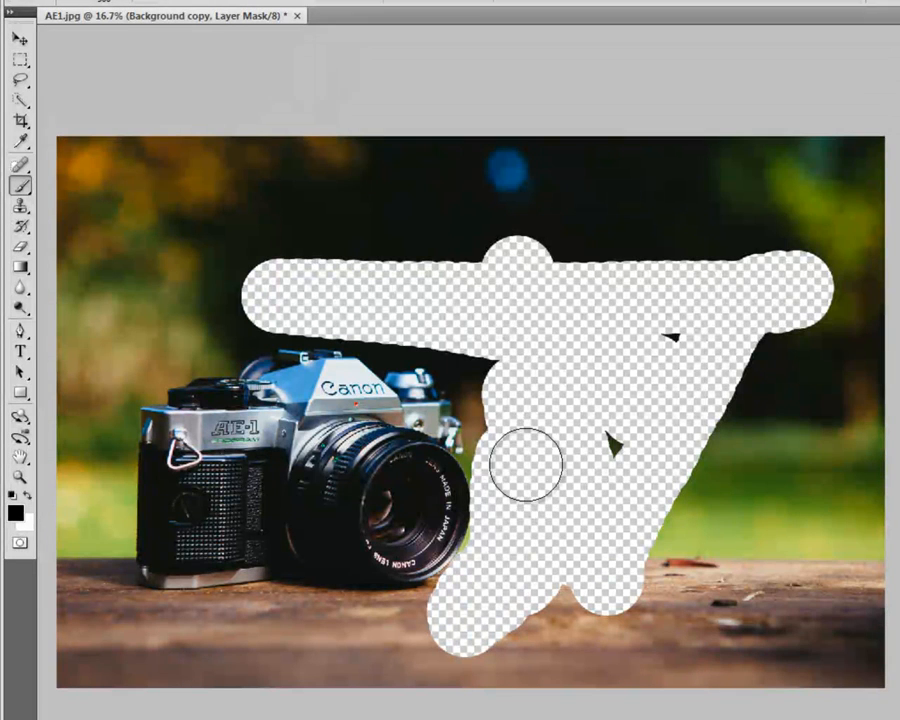
pyautogui.moveTo(402, 295); pyautogui.dragTo(311, 465)
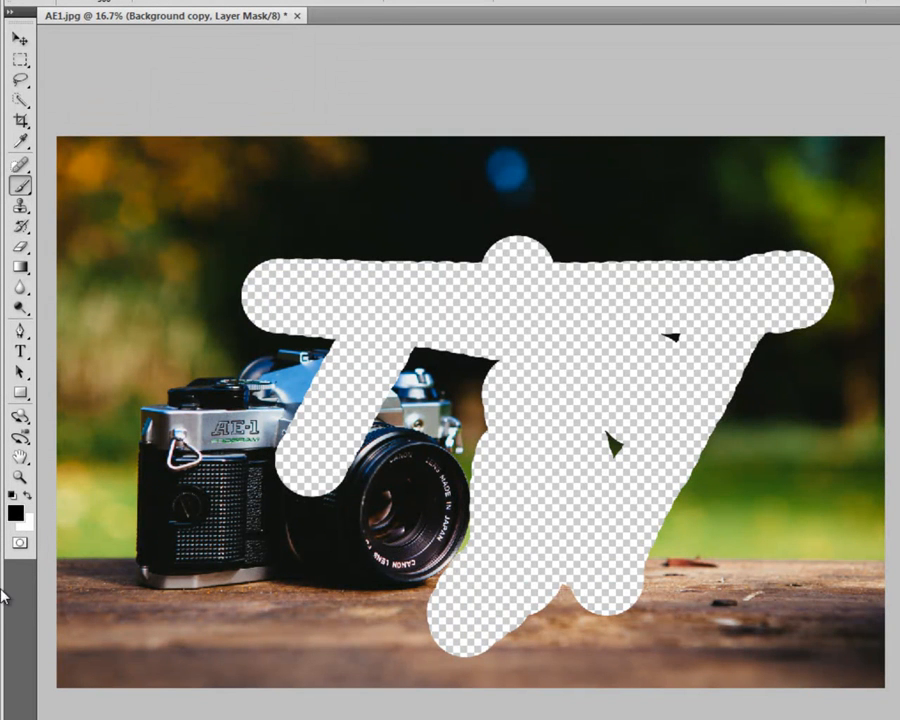
# Step: Paint on the mask with white to restore the camera's top and the background just beside the lens
pyautogui.click(27, 494)
pyautogui.moveTo(370, 425)
pyautogui.mouseDown()
pyautogui.moveTo(320, 455)
pyautogui.moveTo(330, 385)
pyautogui.moveTo(365, 385)
pyautogui.moveTo(400, 405)
pyautogui.moveTo(354, 394)
pyautogui.moveTo(480, 431)
pyautogui.moveTo(350, 385)
pyautogui.moveTo(303, 438)
pyautogui.mouseUp()
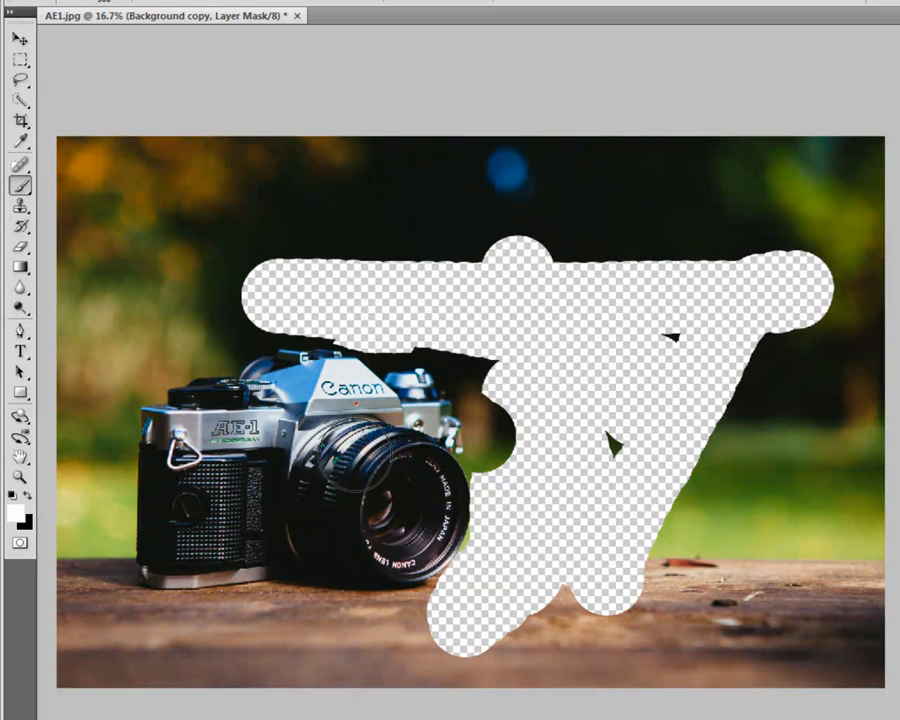
pyautogui.moveTo(510, 440)
pyautogui.mouseDown()
pyautogui.moveTo(494, 369)
pyautogui.moveTo(519, 462)
pyautogui.moveTo(486, 344)
pyautogui.moveTo(509, 389)
pyautogui.mouseUp()
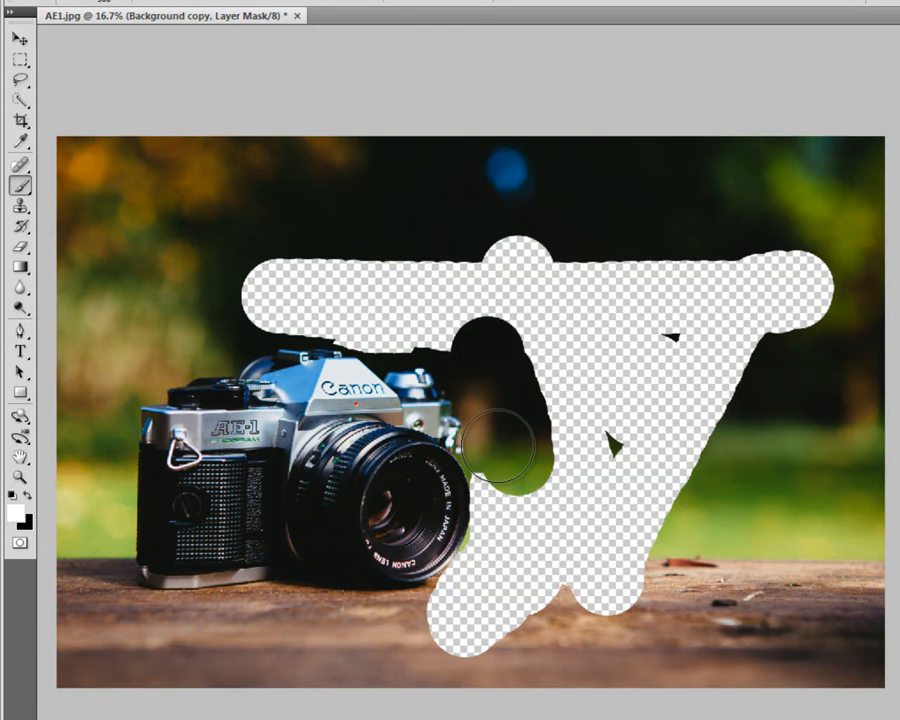
pyautogui.scroll(6, 497, 447)
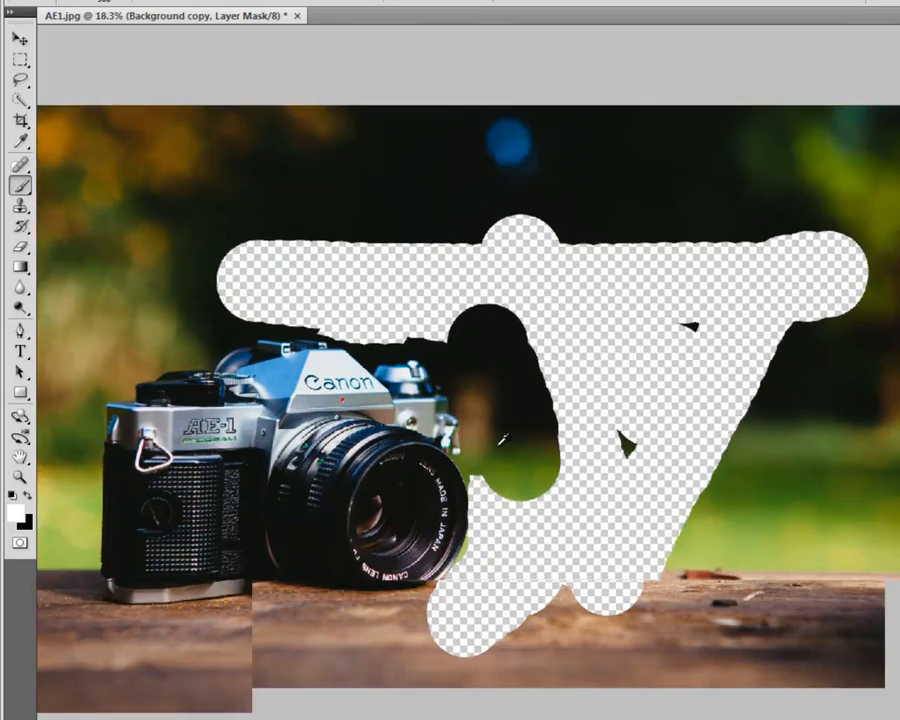
pyautogui.scroll(1, 467, 428)
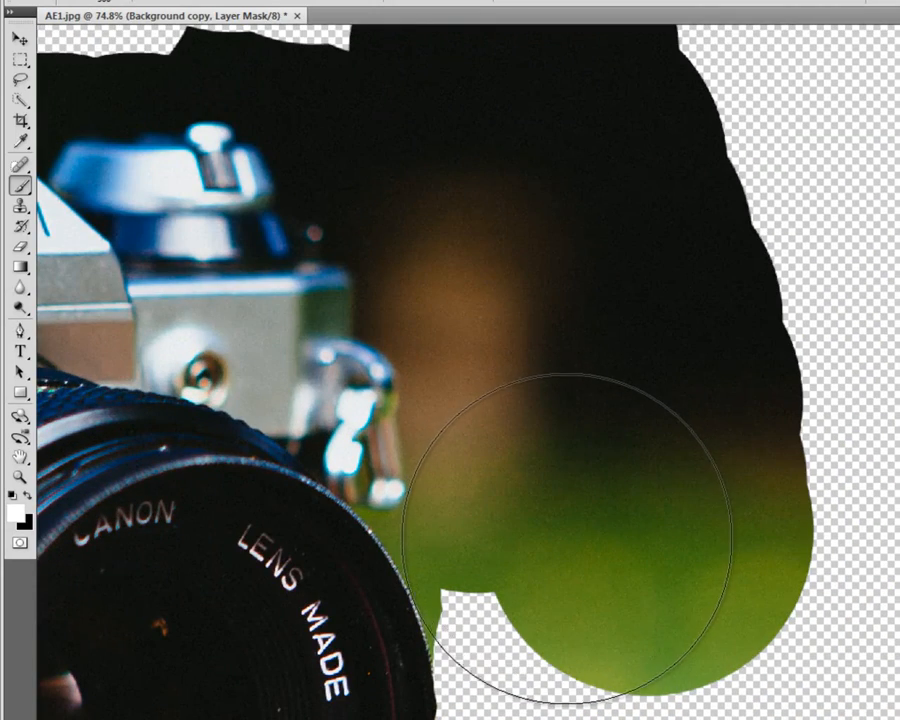
pyautogui.moveTo(570, 544); pyautogui.dragTo(583, 563)
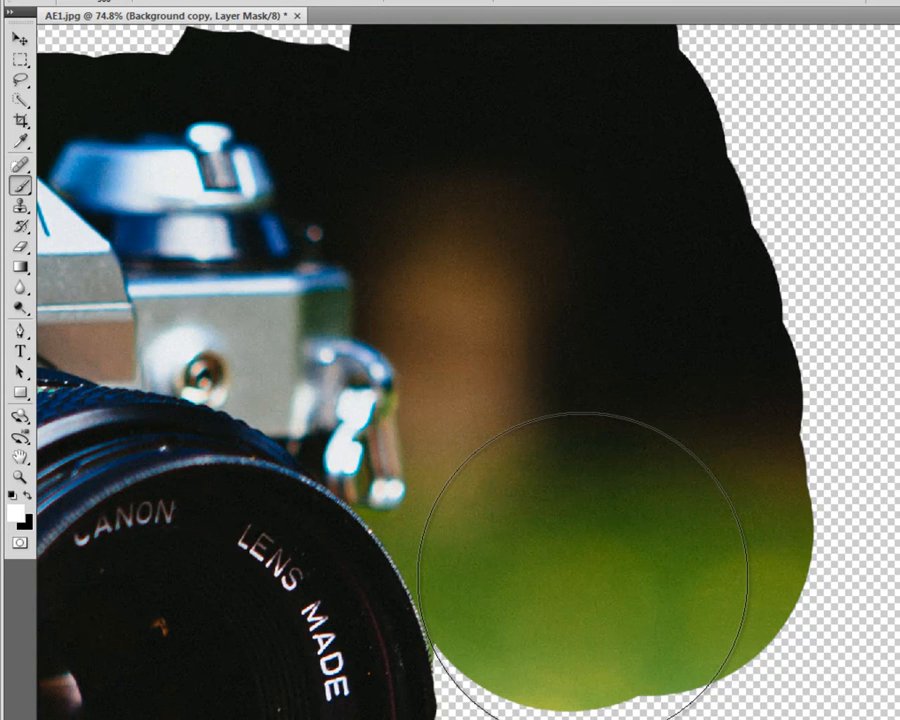
# Step: Paint on the mask with black to hide the restored background along the camera's right side
pyautogui.press('x')
pyautogui.click(580, 560)
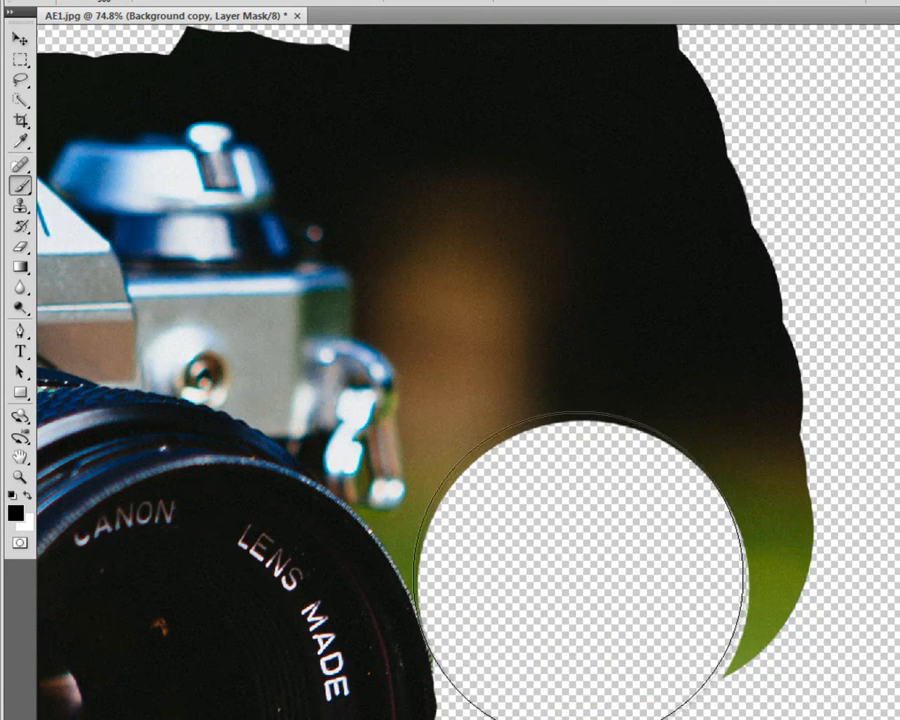
pyautogui.moveTo(561, 522)
pyautogui.mouseDown()
pyautogui.moveTo(531, 474)
pyautogui.moveTo(567, 422)
pyautogui.moveTo(518, 321)
pyautogui.moveTo(607, 406)
pyautogui.moveTo(556, 339)
pyautogui.mouseUp()
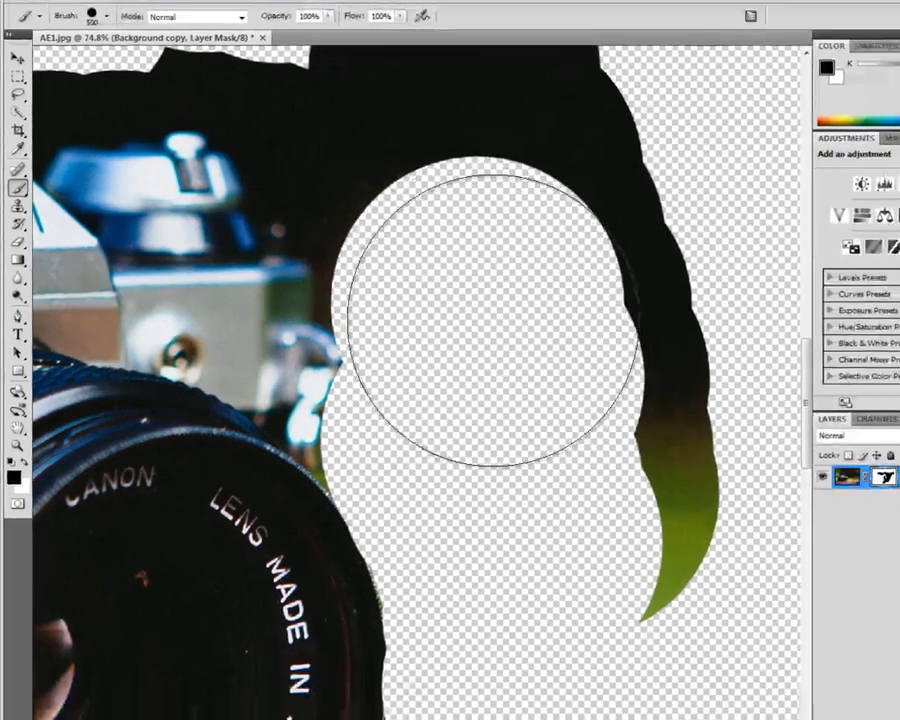
pyautogui.moveTo(566, 410)
pyautogui.mouseDown()
pyautogui.moveTo(588, 288)
pyautogui.moveTo(585, 186)
pyautogui.mouseUp()
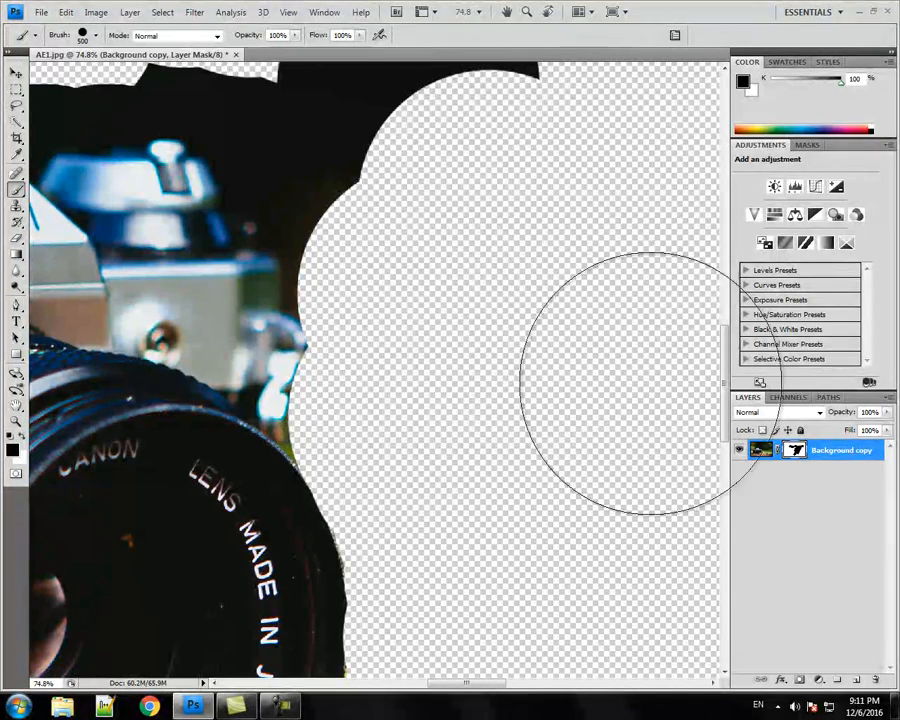
# Step: Delete the layer mask from the Background copy layer
pyautogui.moveTo(842, 450); pyautogui.dragTo(836, 551)
pyautogui.click(820, 488)
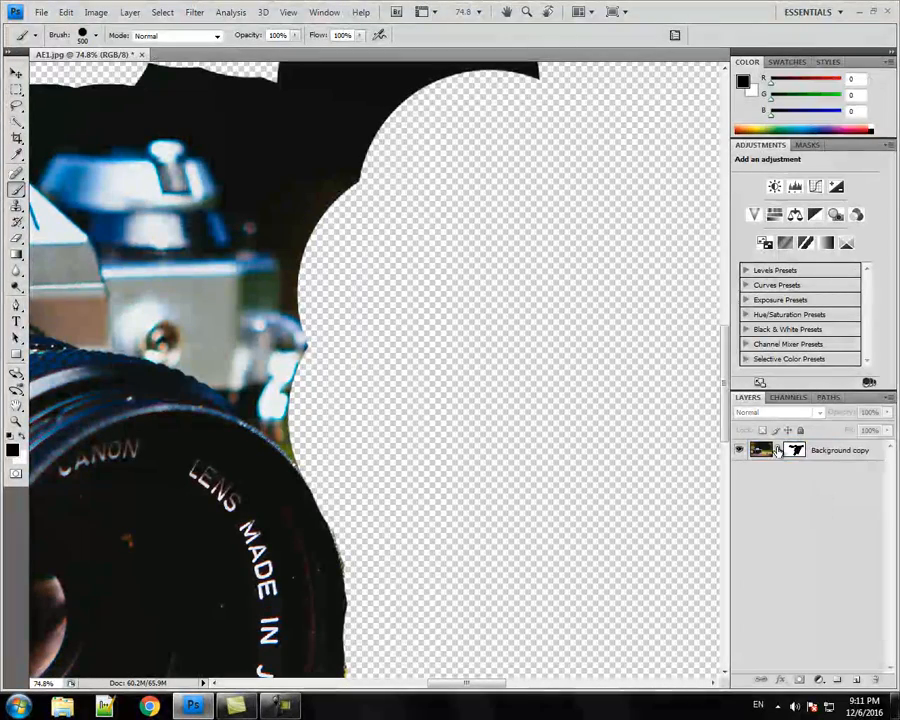
pyautogui.click(796, 451)
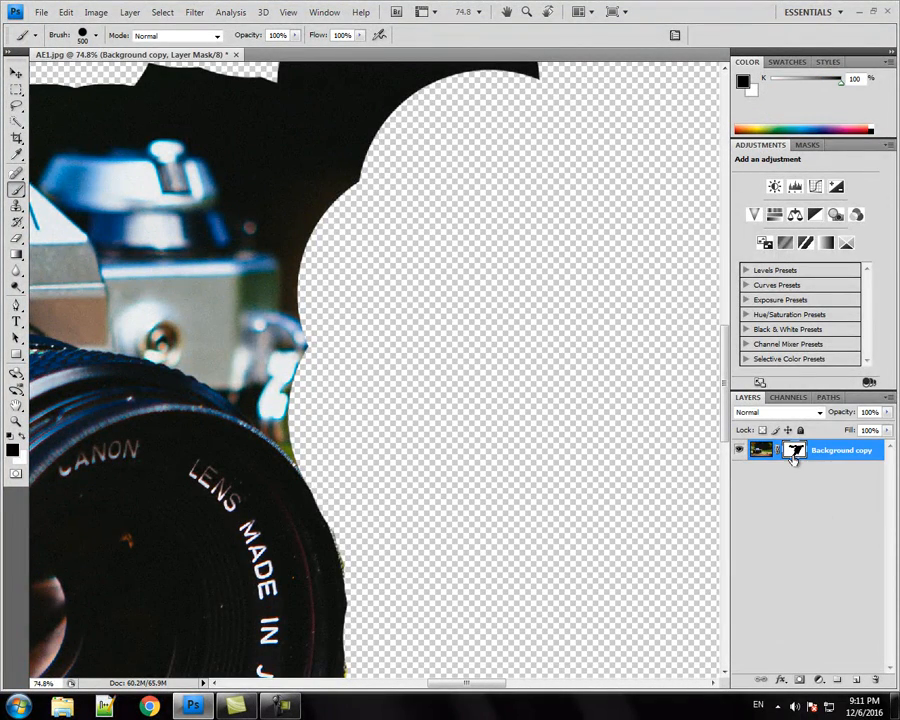
pyautogui.rightClick(796, 457)
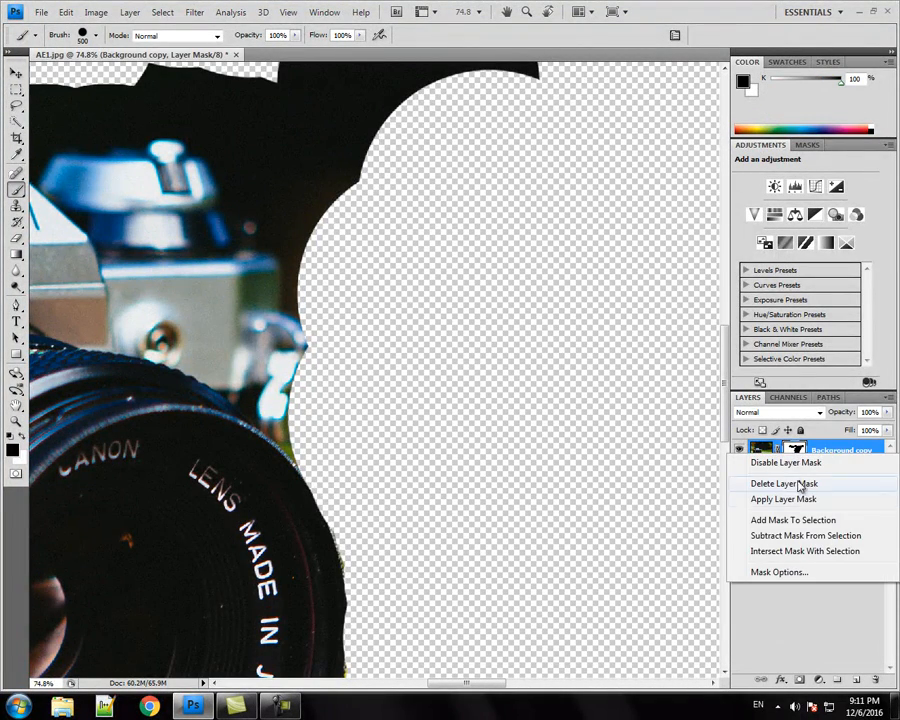
pyautogui.click(784, 484)
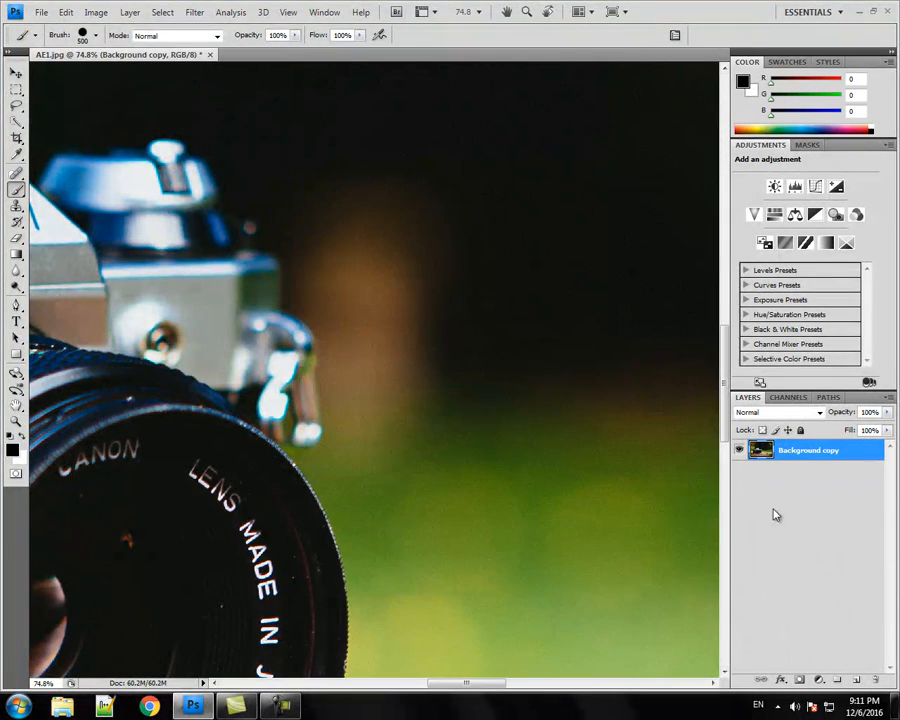
# Step: Trace a Pen tool path from the camera's prism over the rewind knob, down the strap lug and around the lens's right edge
pyautogui.doubleClick(15, 405)
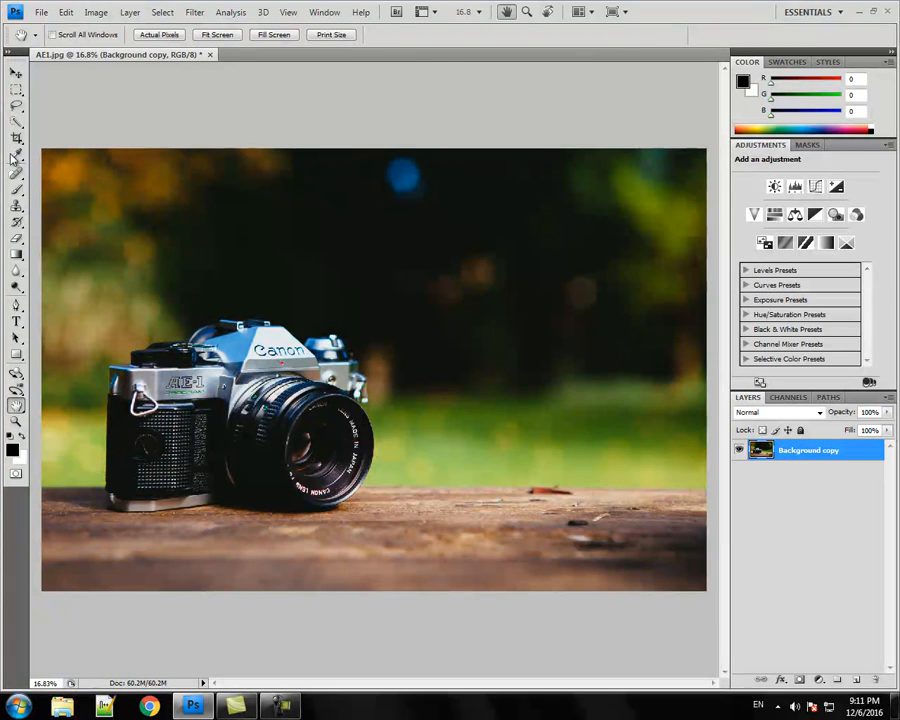
pyautogui.click(16, 305)
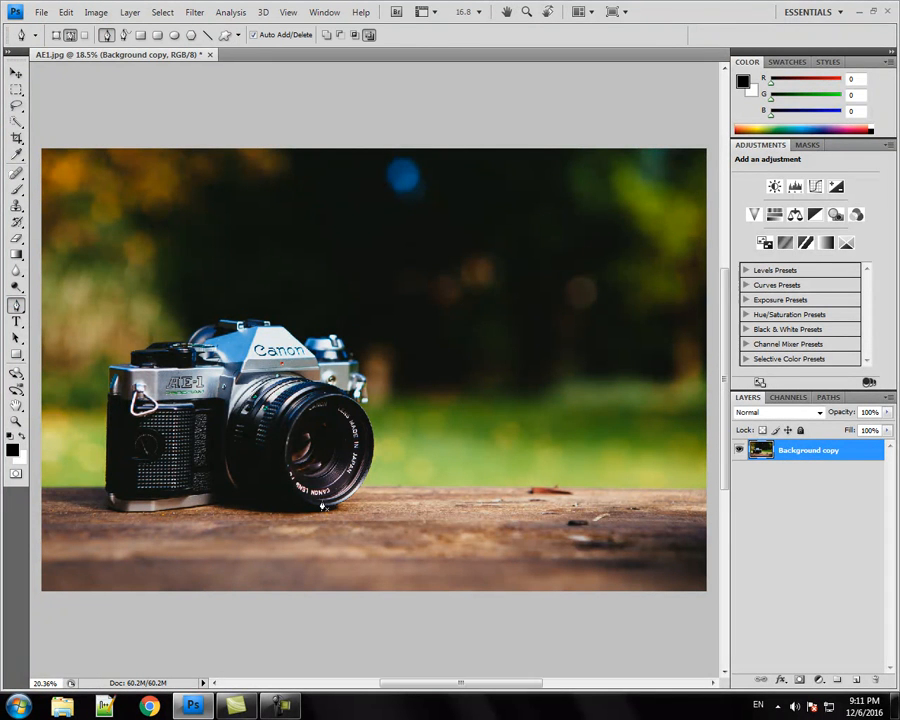
pyautogui.scroll(5, 322, 507)
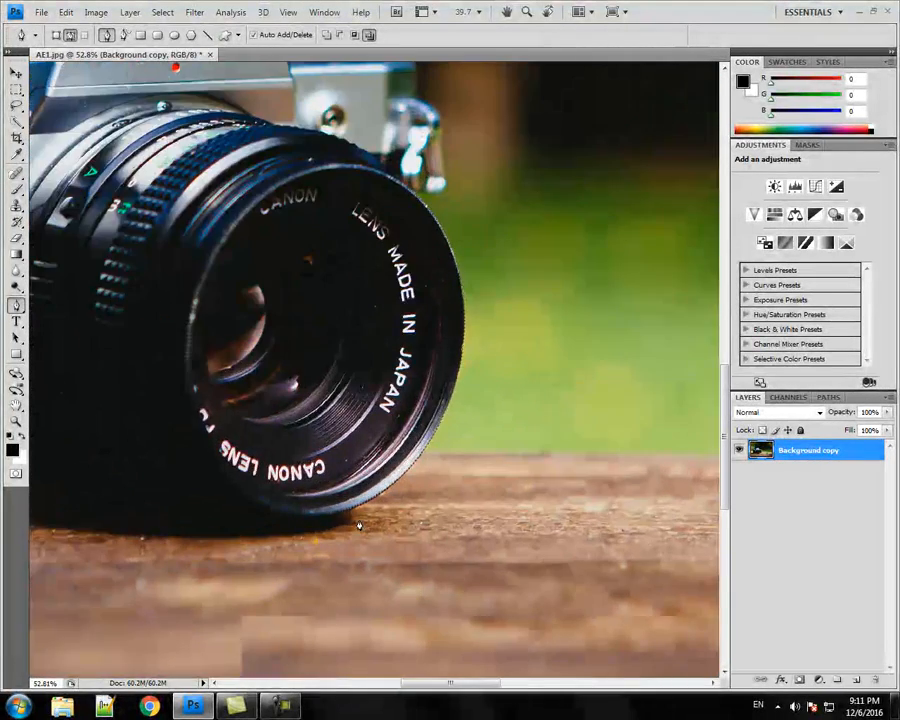
pyautogui.scroll(-2, 359, 525)
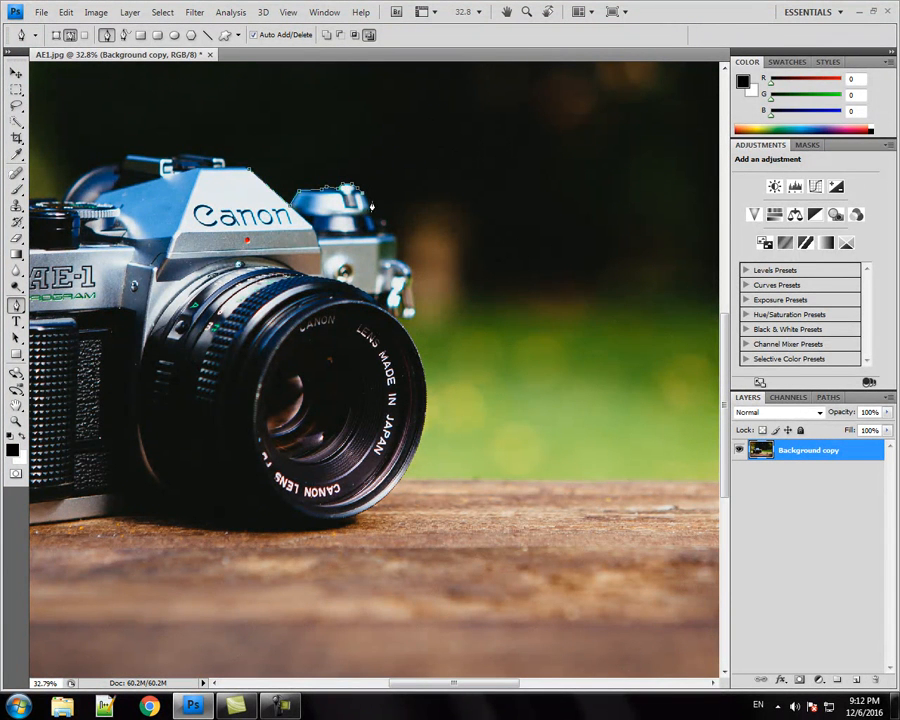
pyautogui.click(415, 275)
pyautogui.click(415, 296)
pyautogui.click(415, 302)
pyautogui.moveTo(419, 447); pyautogui.dragTo(396, 533)
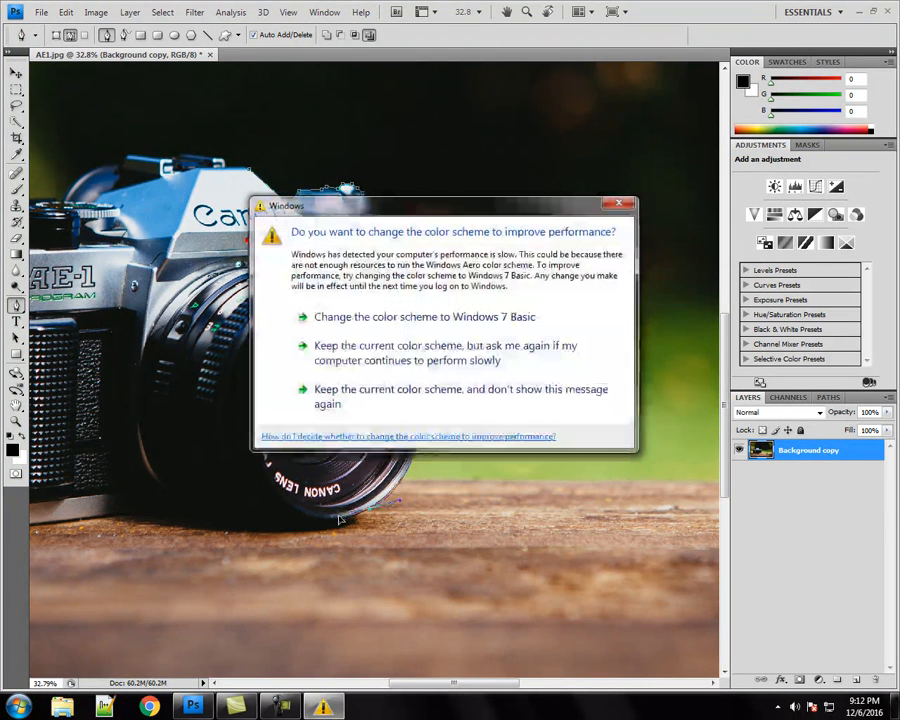
# Step: Continue the Pen path along the camera's base, up its left side and over the top plate, closing it at the prism
pyautogui.click(619, 204)
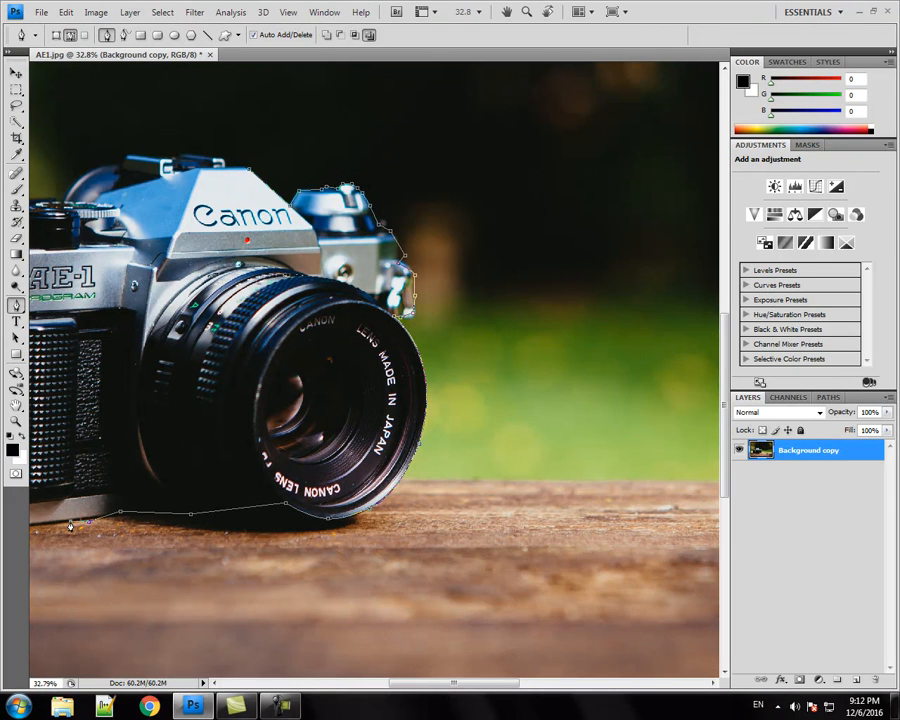
pyautogui.moveTo(89, 516); pyautogui.dragTo(429, 437)
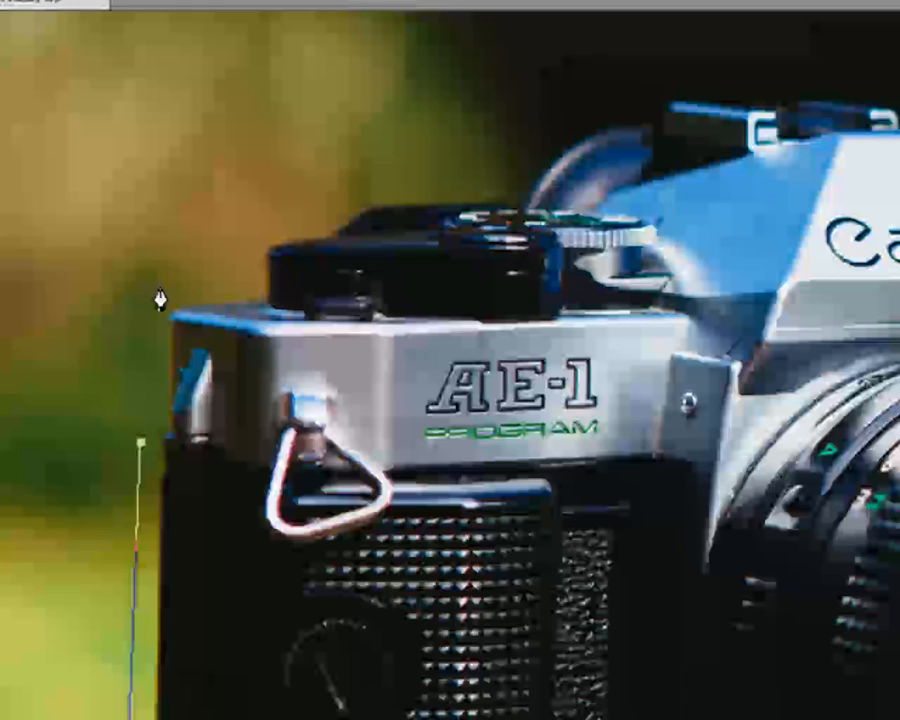
pyautogui.click(158, 283)
pyautogui.click(228, 274)
pyautogui.click(248, 207)
pyautogui.click(376, 165)
pyautogui.click(515, 160)
pyautogui.click(654, 84)
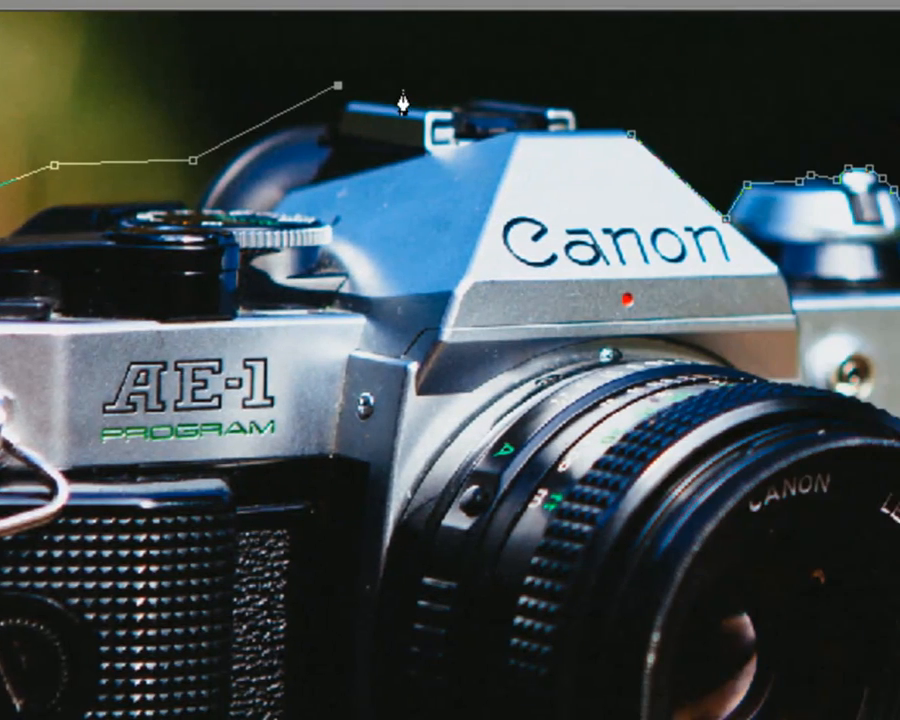
pyautogui.click(859, 71)
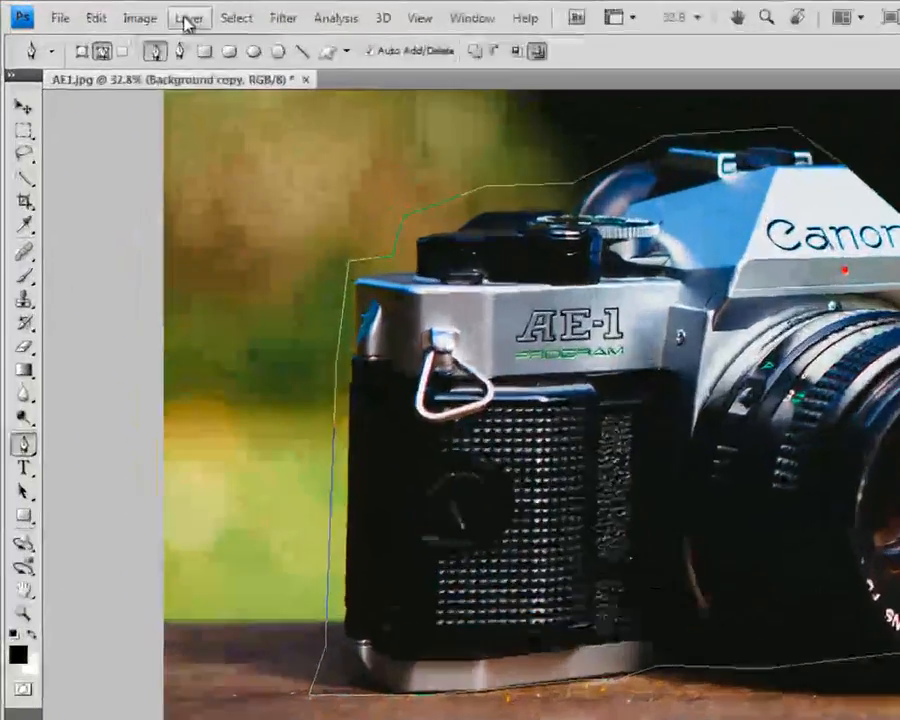
# Step: Add a vector mask to the Background copy layer from the current path
pyautogui.click(130, 13)
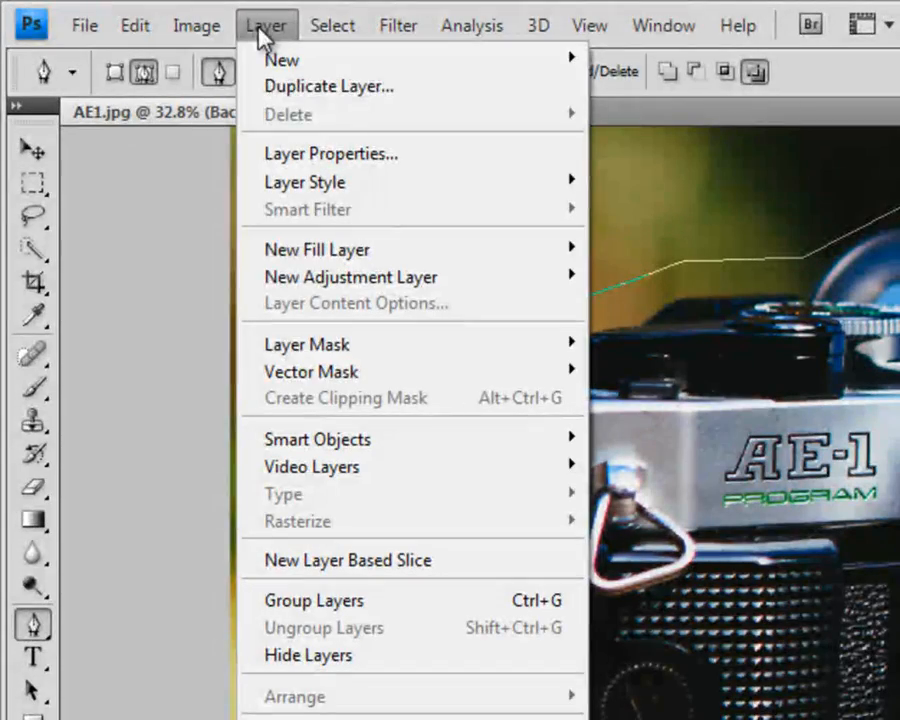
pyautogui.moveTo(438, 378)
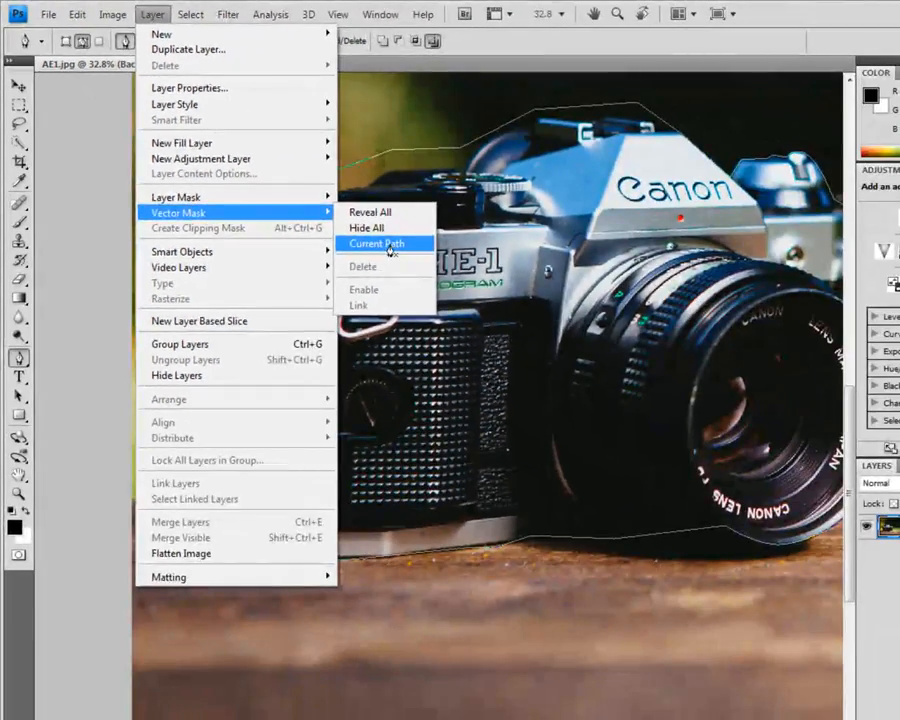
pyautogui.click(398, 253)
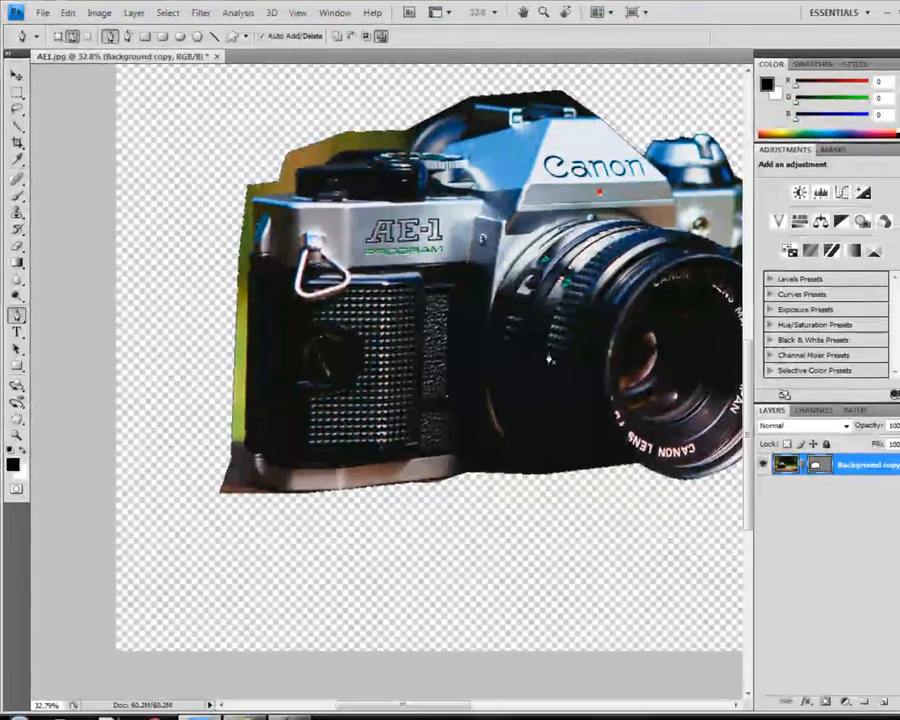
pyautogui.moveTo(549, 360); pyautogui.dragTo(436, 390)
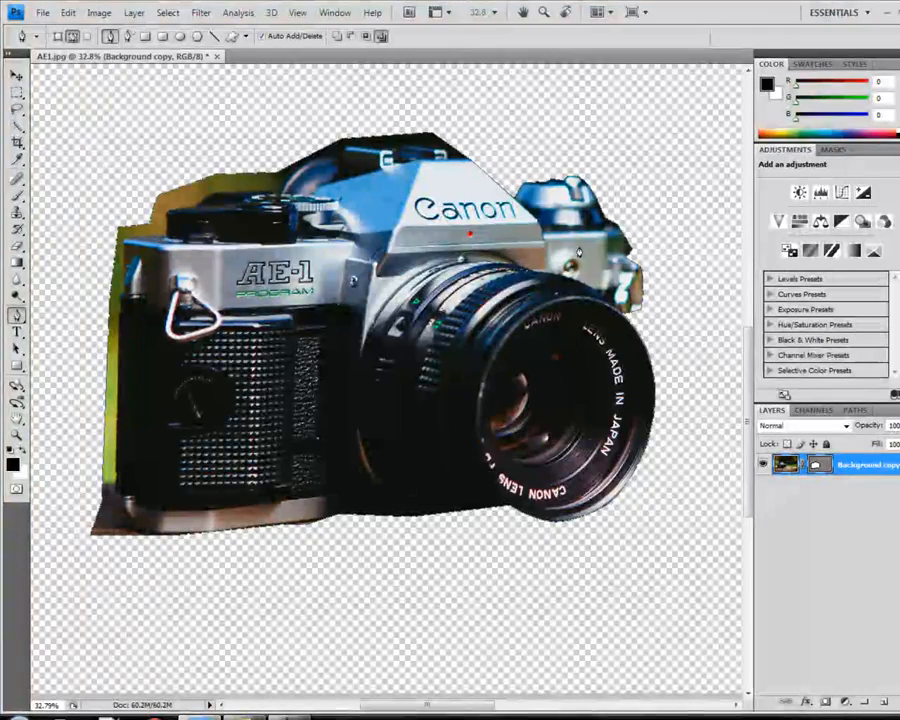
# Step: Reshape the vector mask by moving its anchor points around the camera's upper-left corner, shutter dial and prism
pyautogui.click(637, 209)
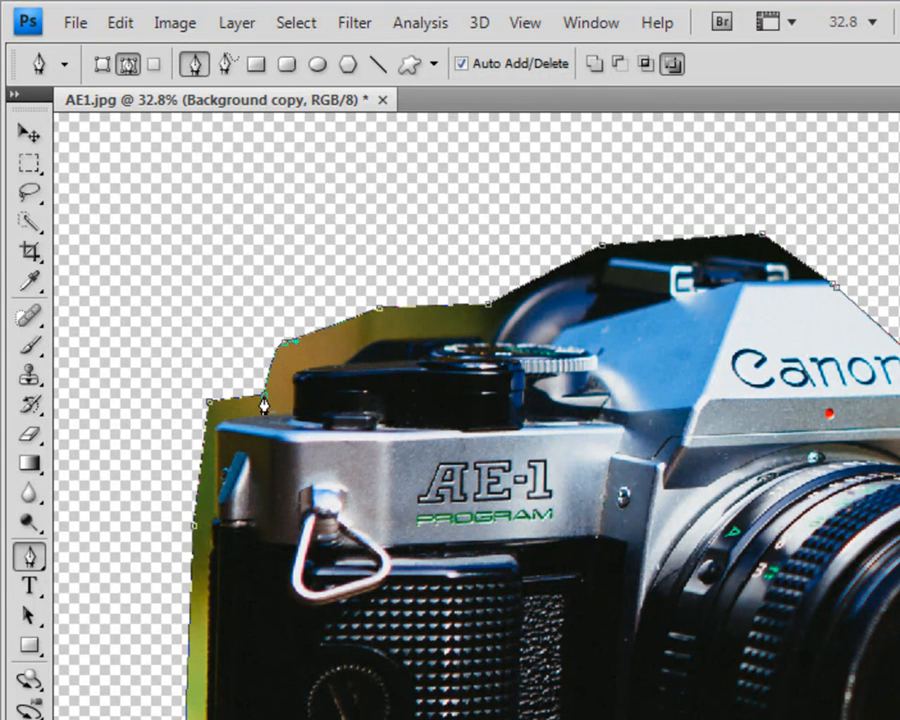
pyautogui.moveTo(267, 398); pyautogui.dragTo(290, 414)
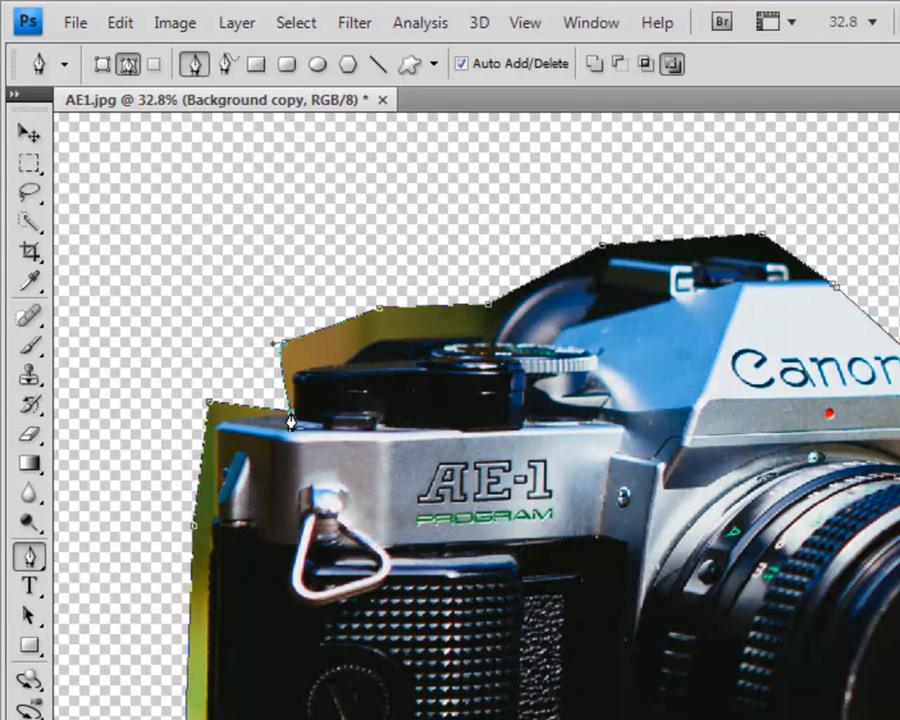
pyautogui.moveTo(273, 343); pyautogui.dragTo(199, 317)
pyautogui.moveTo(285, 346); pyautogui.dragTo(298, 366)
pyautogui.click(377, 312)
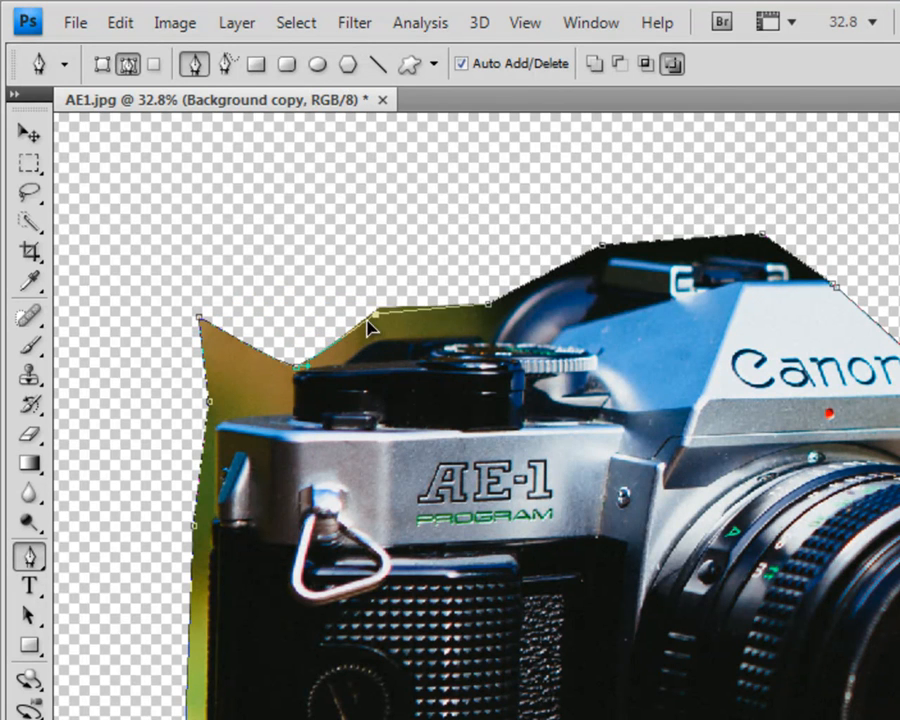
pyautogui.moveTo(490, 317); pyautogui.dragTo(497, 343)
pyautogui.click(497, 343)
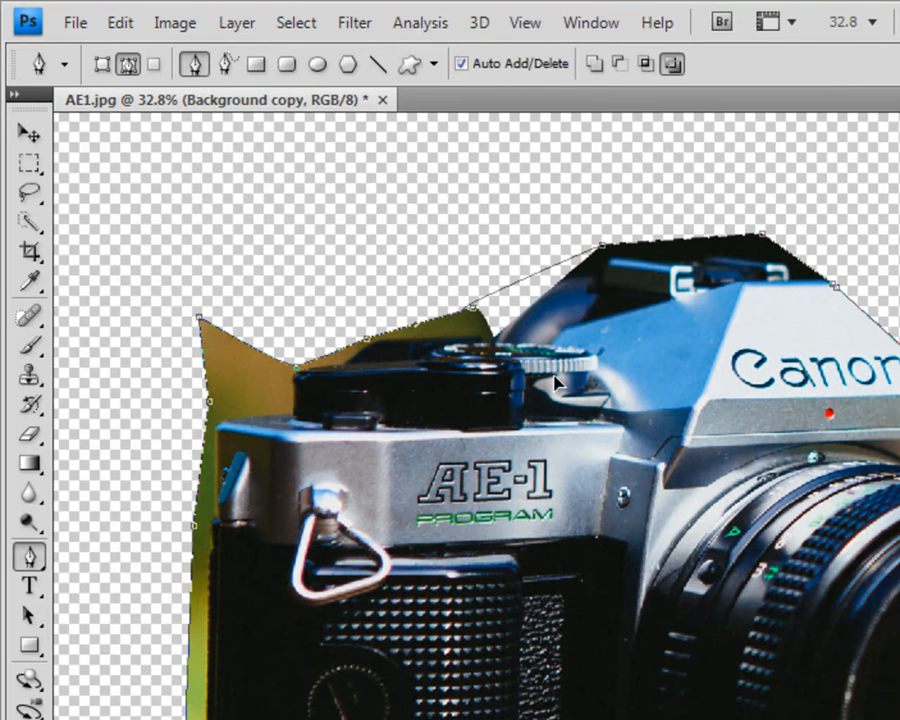
pyautogui.moveTo(398, 349); pyautogui.dragTo(638, 405)
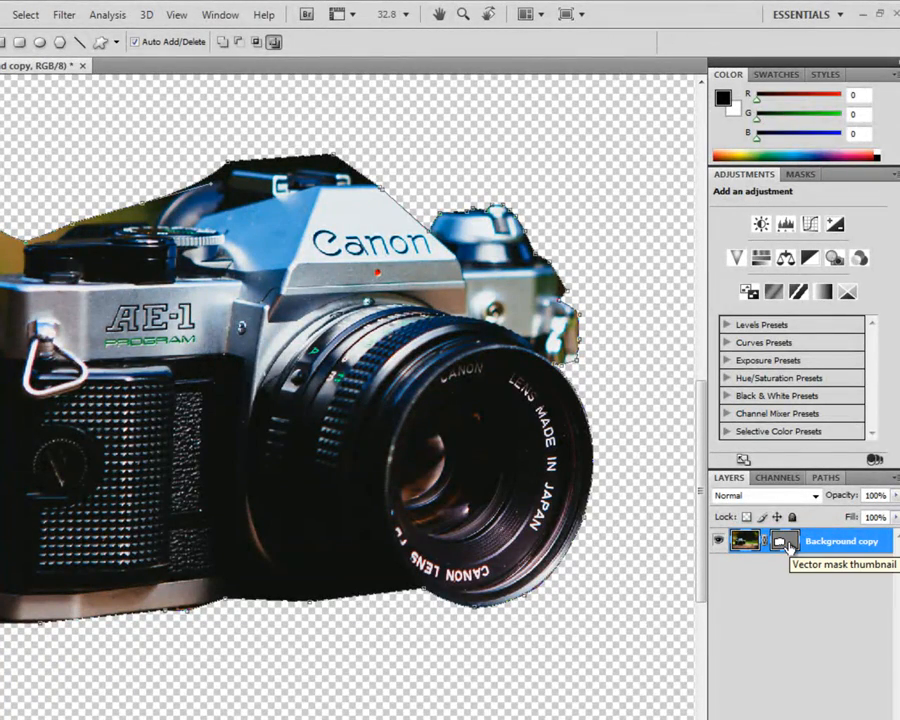
# Step: Set the vector mask's feather to 6 px and its density to 37%
pyautogui.click(786, 543)
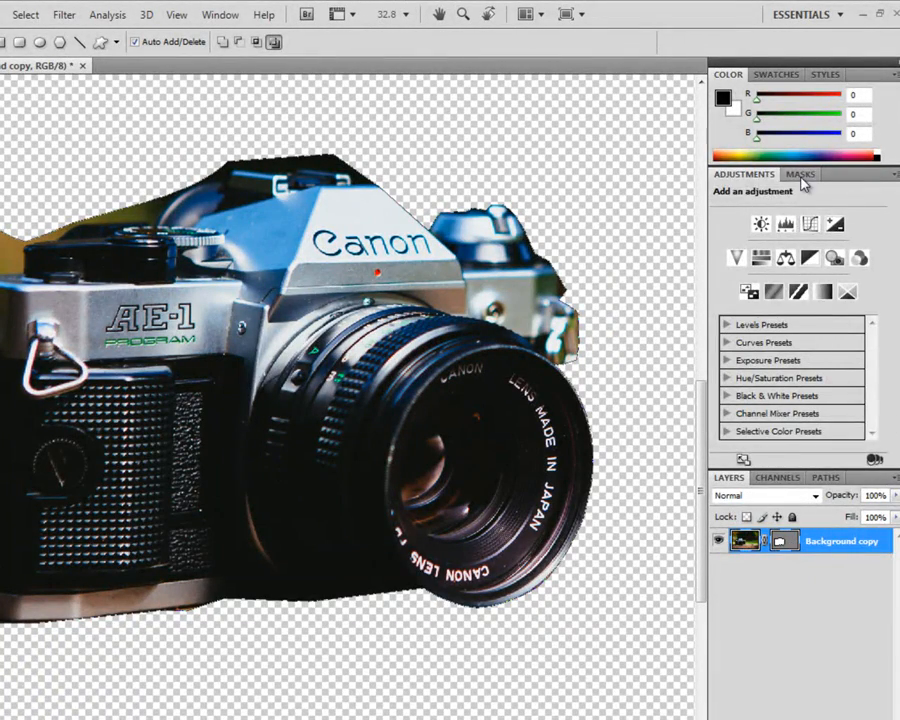
pyautogui.click(801, 175)
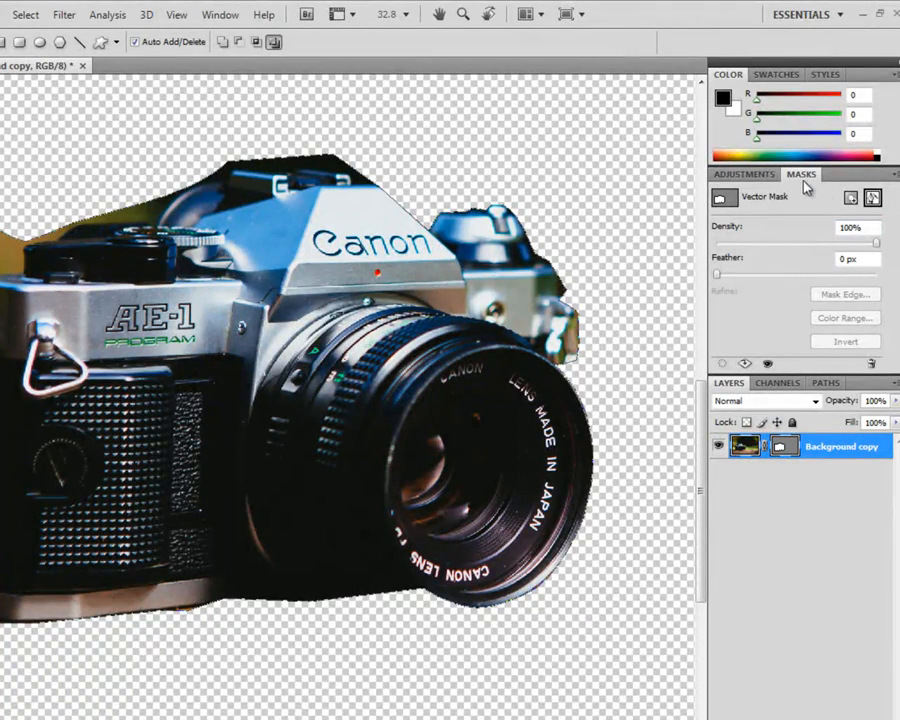
pyautogui.moveTo(878, 245); pyautogui.dragTo(765, 281)
pyautogui.click(876, 244)
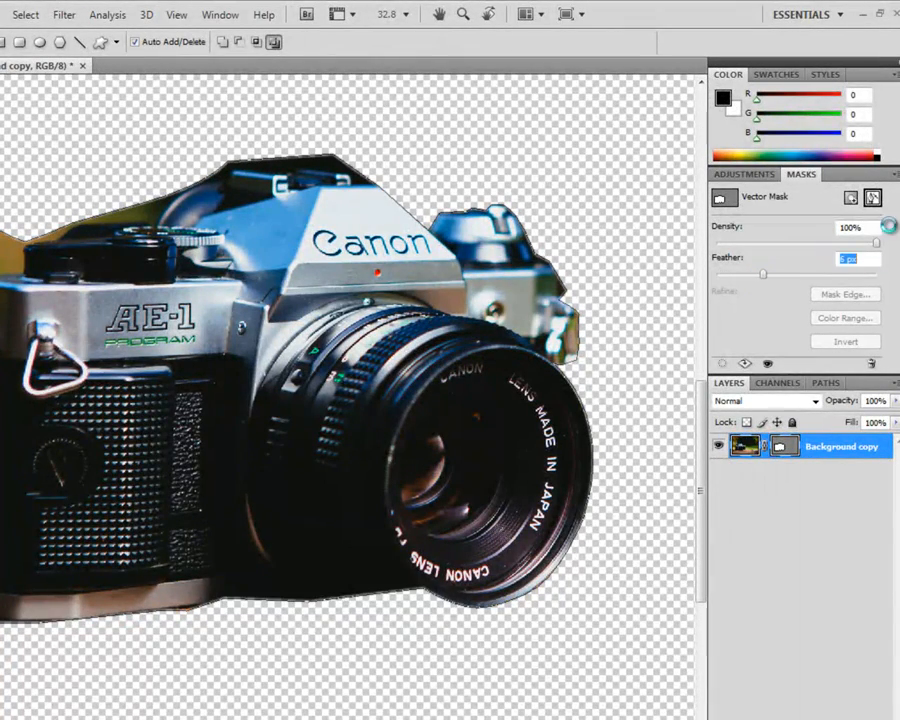
pyautogui.moveTo(877, 241); pyautogui.dragTo(776, 246)
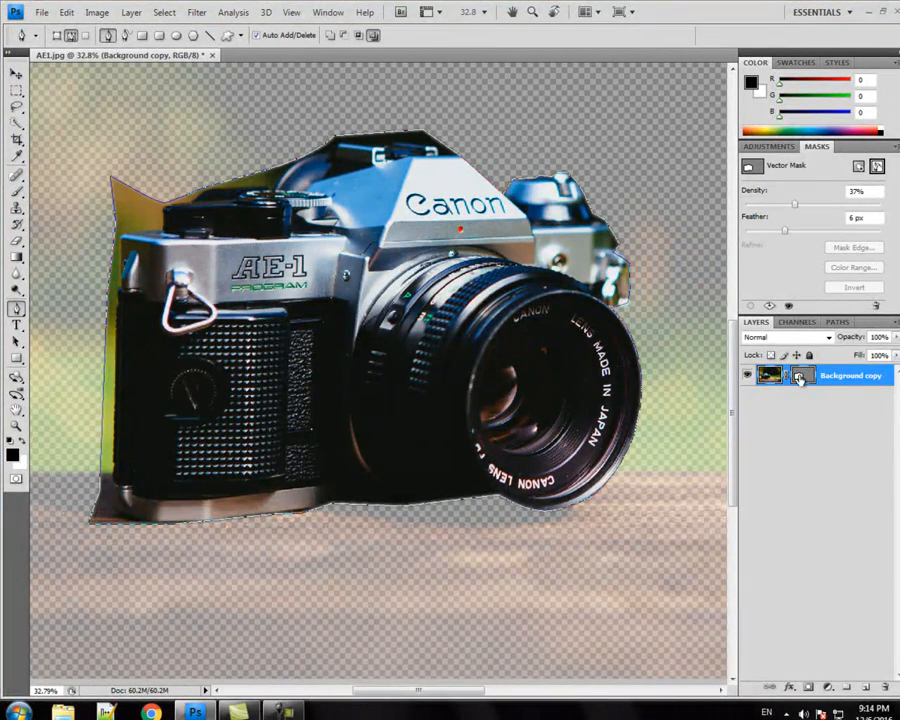
# Step: Disable the Background copy layer's vector mask, and enable it again
pyautogui.rightClick(800, 378)
pyautogui.click(803, 379)
pyautogui.rightClick(806, 383)
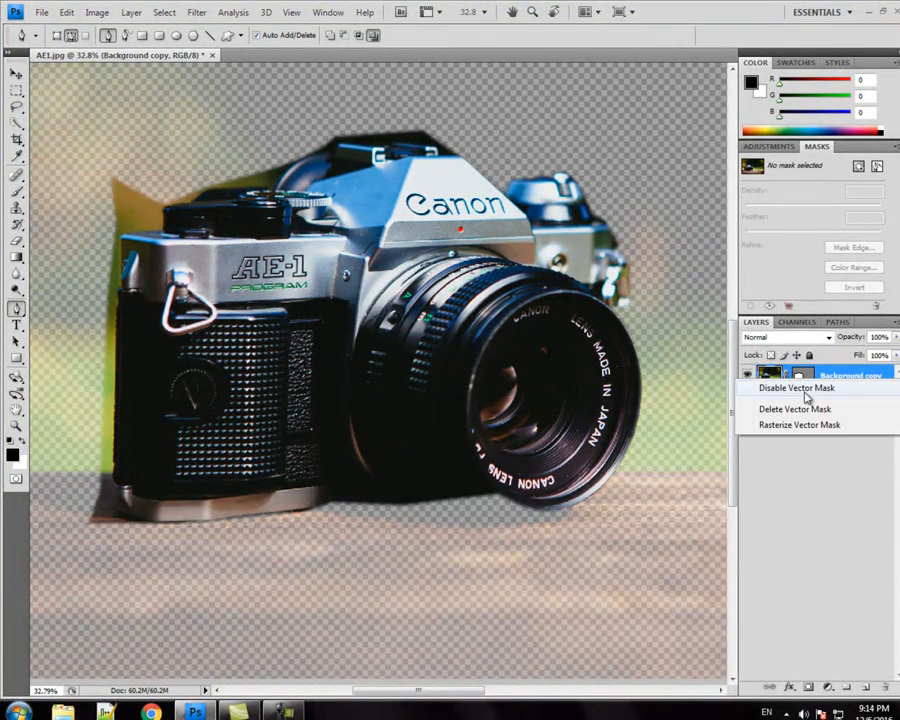
pyautogui.click(806, 391)
pyautogui.rightClick(806, 383)
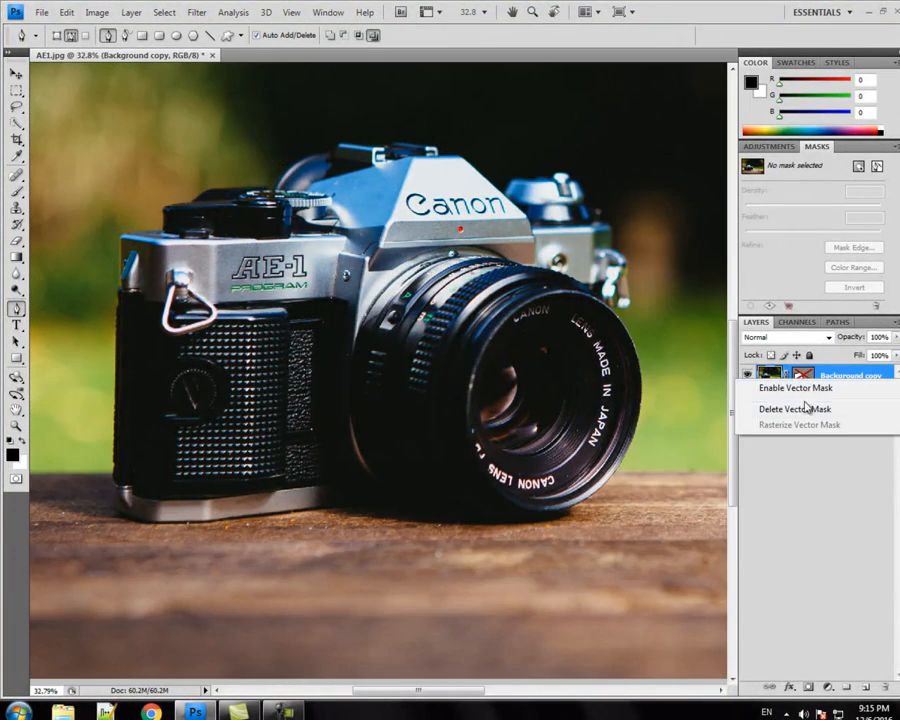
pyautogui.click(806, 391)
# Step: Try rasterizing the Background copy layer's vector mask, and undo the conversion
pyautogui.rightClick(805, 382)
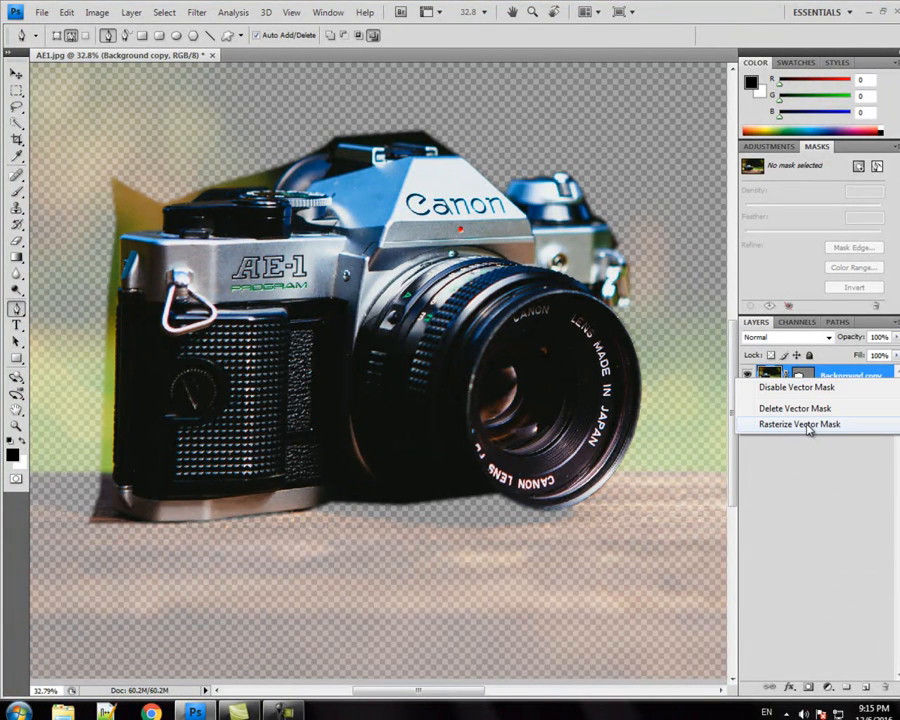
pyautogui.click(808, 425)
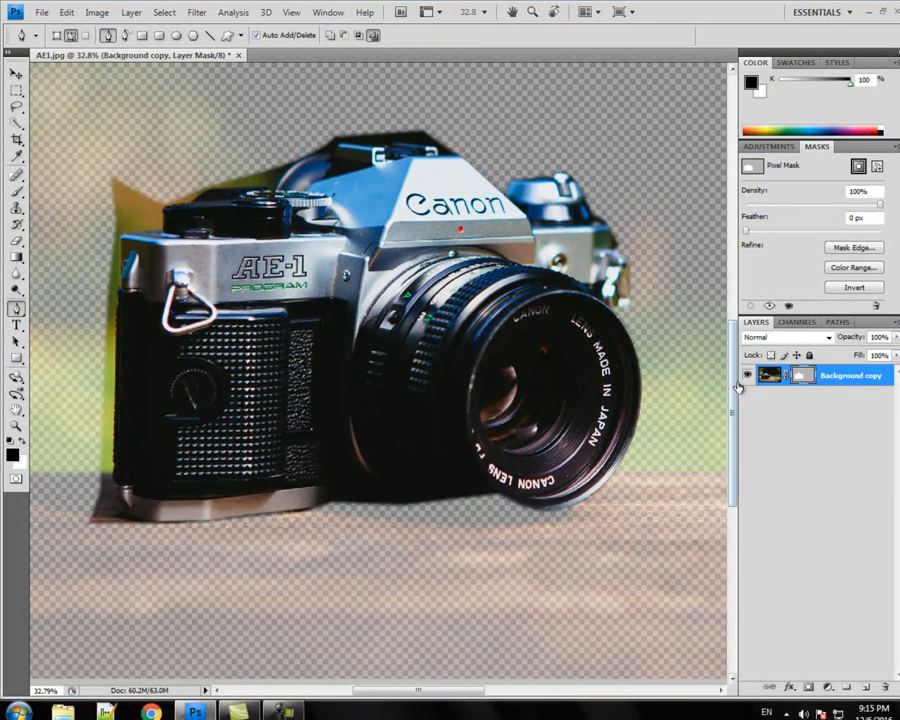
pyautogui.hotkey('ctrl', 'z')
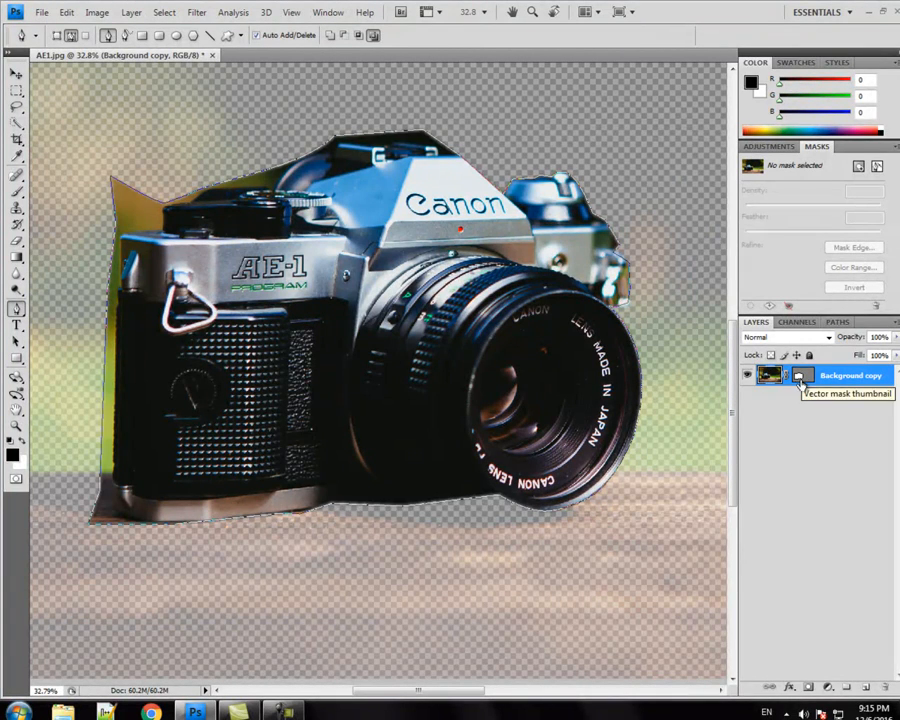
# Step: Deselect the vector mask and select the Work Path to show its outline on the canvas
pyautogui.click(800, 377)
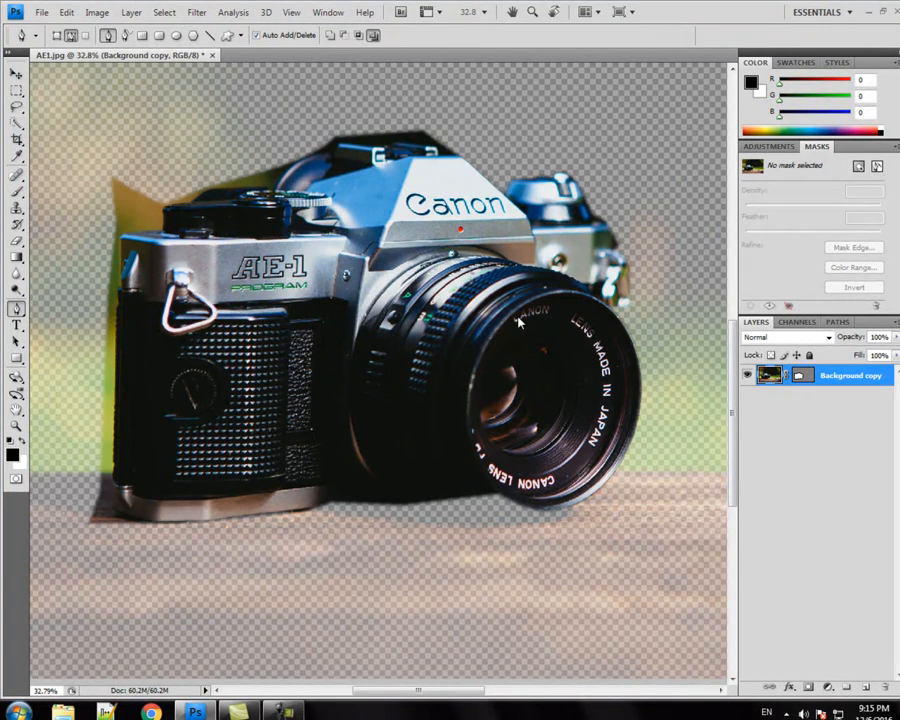
pyautogui.click(838, 322)
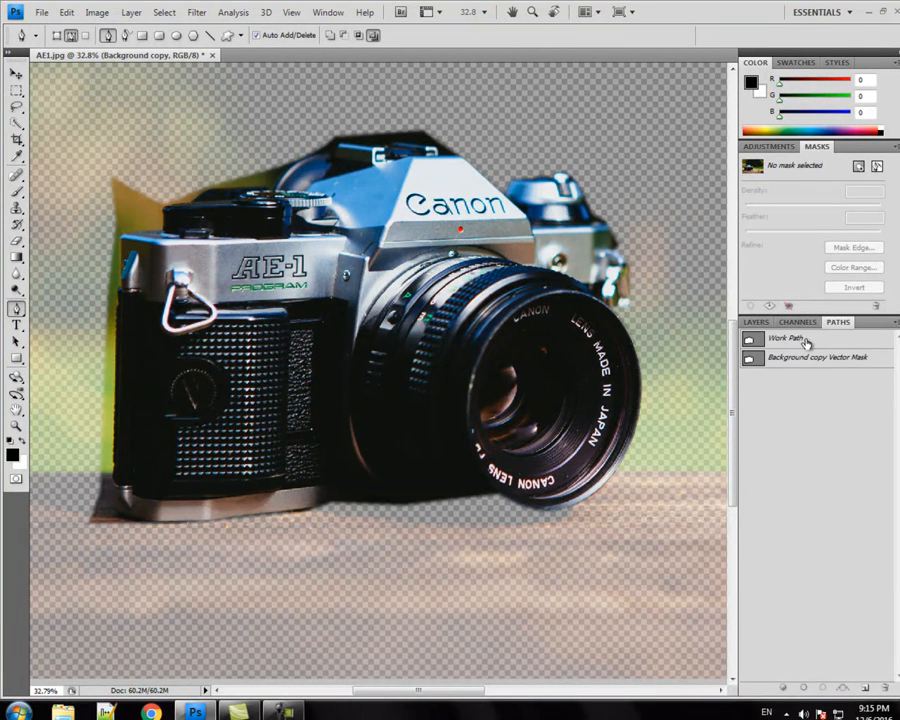
pyautogui.click(800, 339)
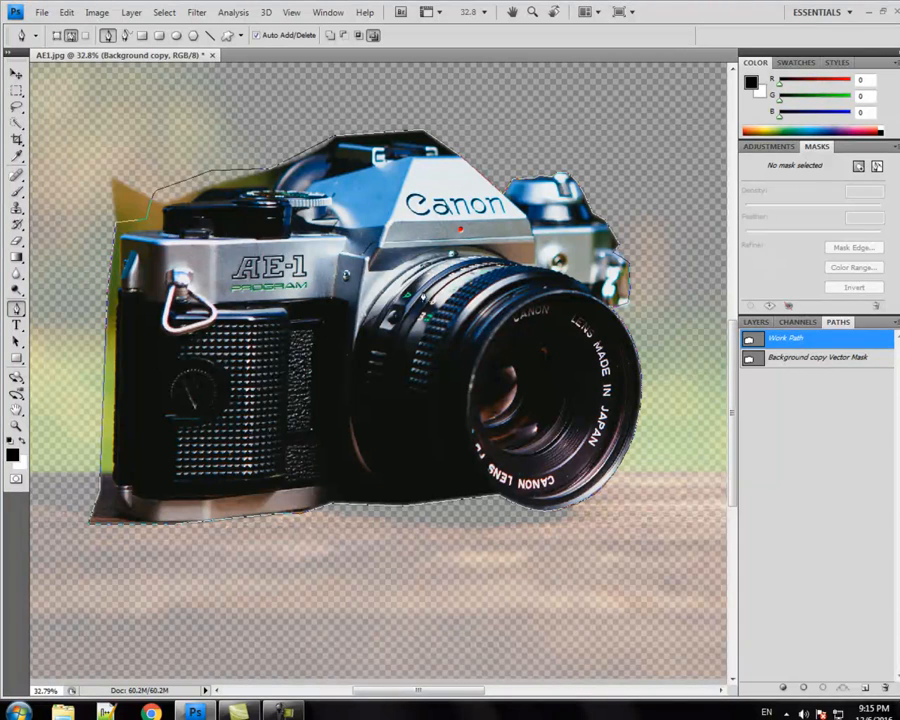
pyautogui.click(131, 13)
pyautogui.click(131, 13)
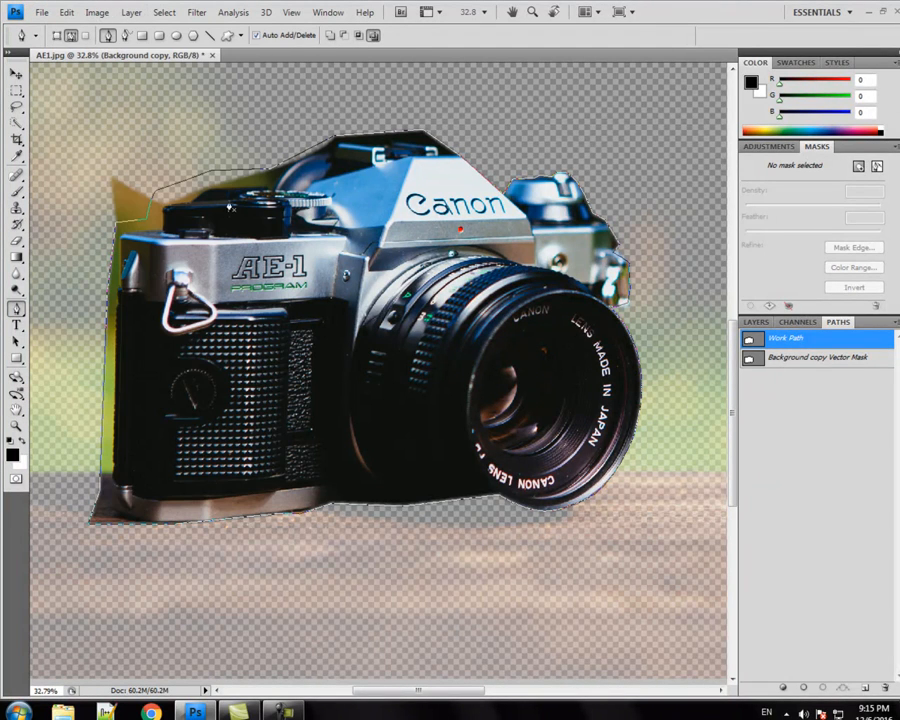